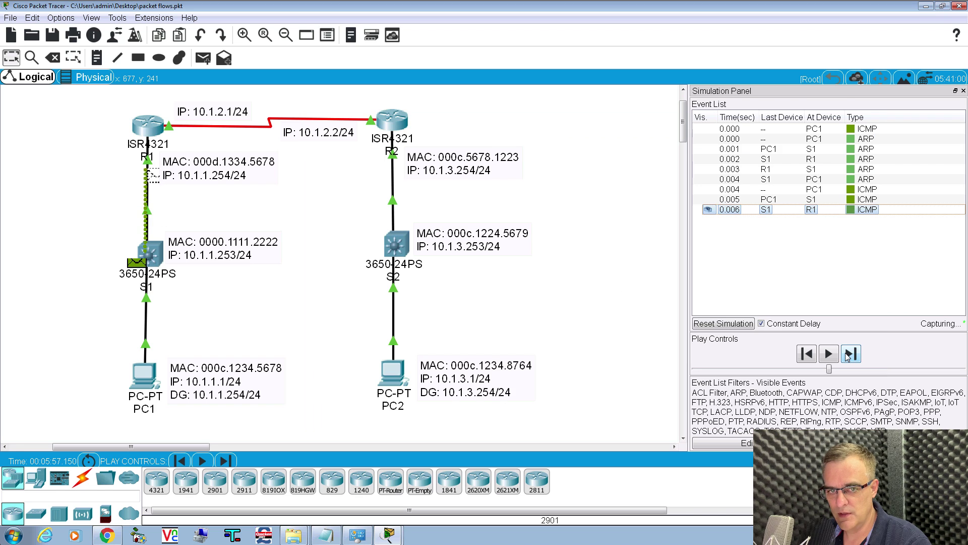
- Step the ping to R1, compare its inbound Ethernet and outbound HDLC frames (TTL 127), then open R1
{"action": "left_click", "coordinate": [851, 355]}
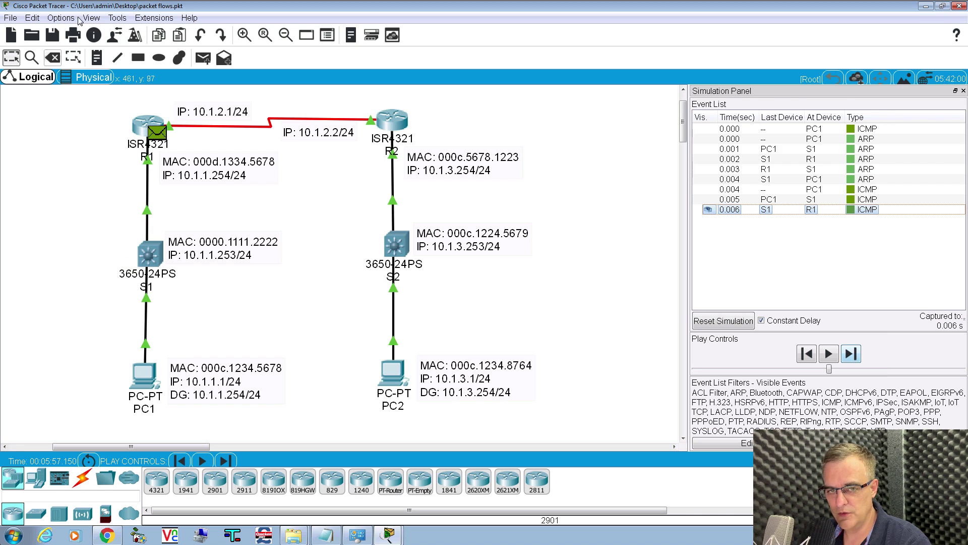
{"action": "left_click", "coordinate": [159, 136]}
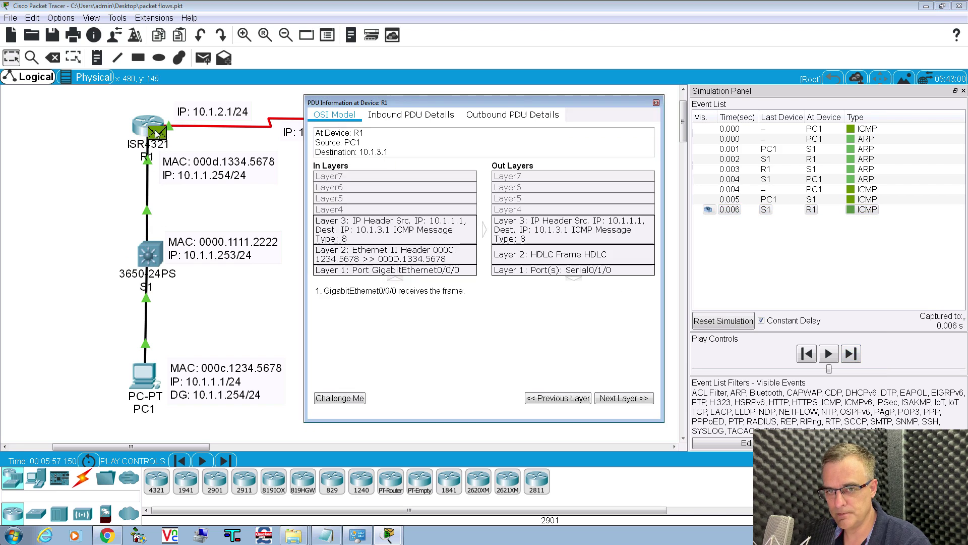
{"action": "left_click", "coordinate": [412, 115]}
{"action": "left_click_drag", "start_coordinate": [661, 201], "coordinate": [948, 202]}
{"action": "left_click_drag", "start_coordinate": [721, 103], "coordinate": [646, 160]}
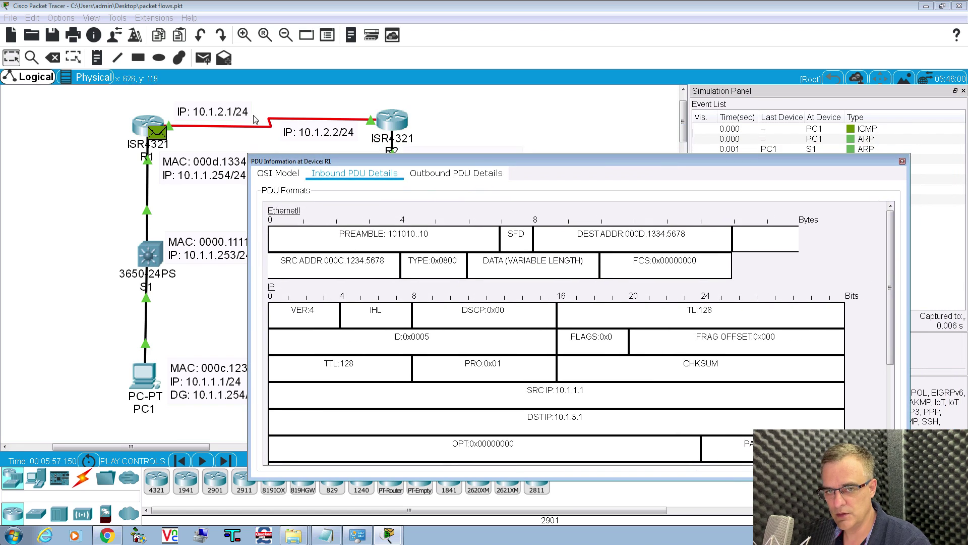
{"action": "left_click", "coordinate": [449, 174]}
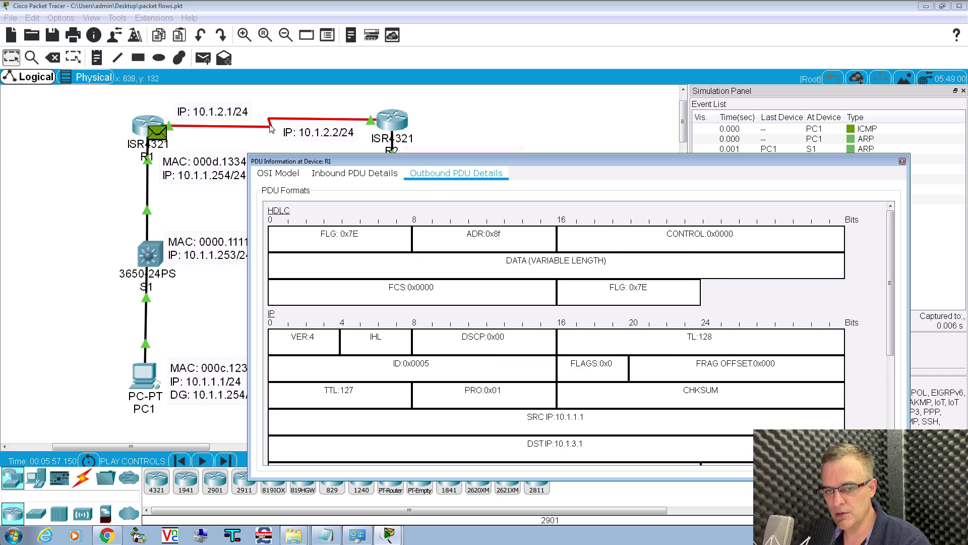
{"action": "left_click", "coordinate": [154, 122]}
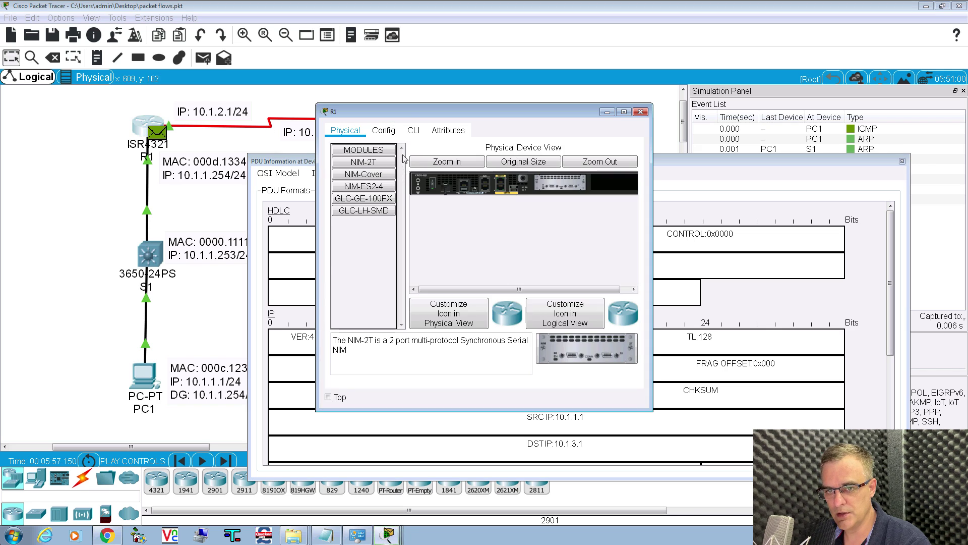
- On R1's CLI, enter enable and run 'sh ip int br' to find Serial0/1/0 at 10.1.2.1
{"action": "left_click", "coordinate": [420, 134]}
{"action": "left_click_drag", "start_coordinate": [652, 200], "coordinate": [914, 199]}
{"action": "key", "text": "Return"}
{"action": "key", "text": "Return"}
{"action": "key", "text": "Return"}
{"action": "key", "text": "Return"}
{"action": "type", "text": "en"}
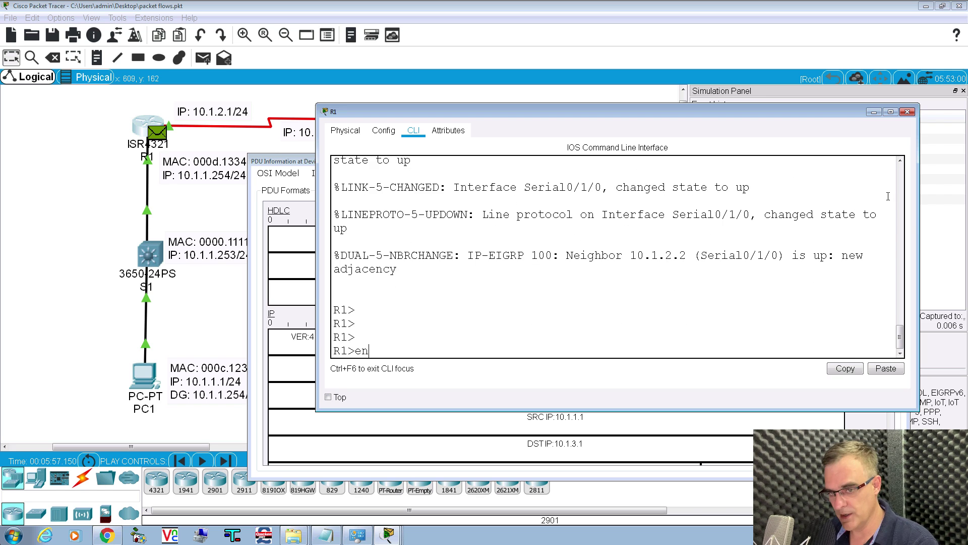
{"action": "key", "text": "Return"}
{"action": "type", "text": "sh ip "}
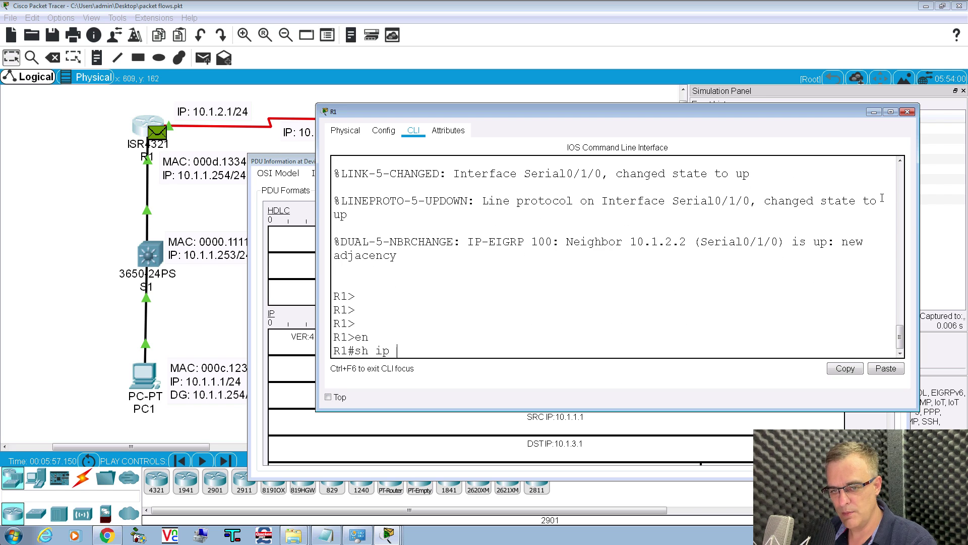
{"action": "type", "text": "int brief"}
{"action": "key", "text": "Return"}
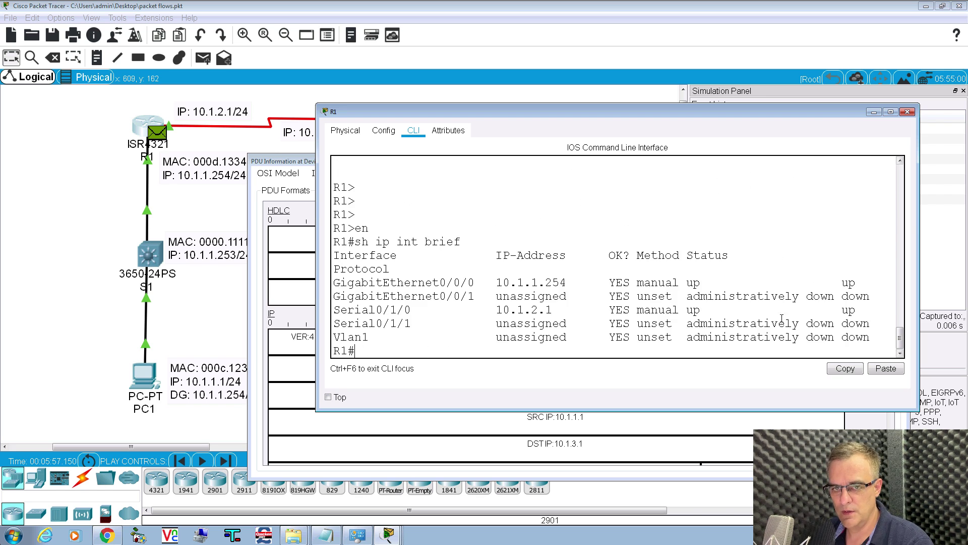
{"action": "left_click_drag", "start_coordinate": [553, 310], "coordinate": [327, 310]}
- Run 'sh int s0/1/0' and locate the Encapsulation HDLC line
{"action": "left_click_drag", "start_coordinate": [393, 112], "coordinate": [385, 166]}
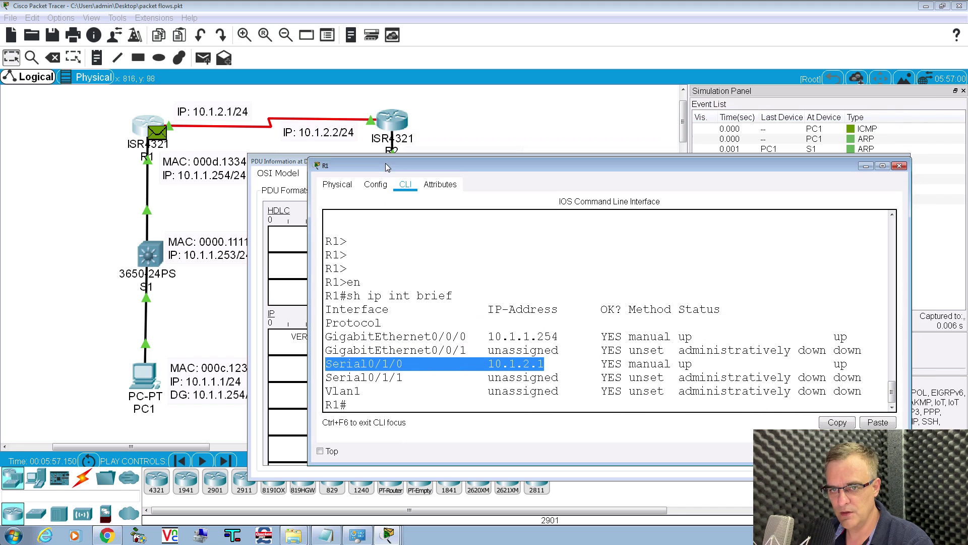
{"action": "type", "text": "s"}
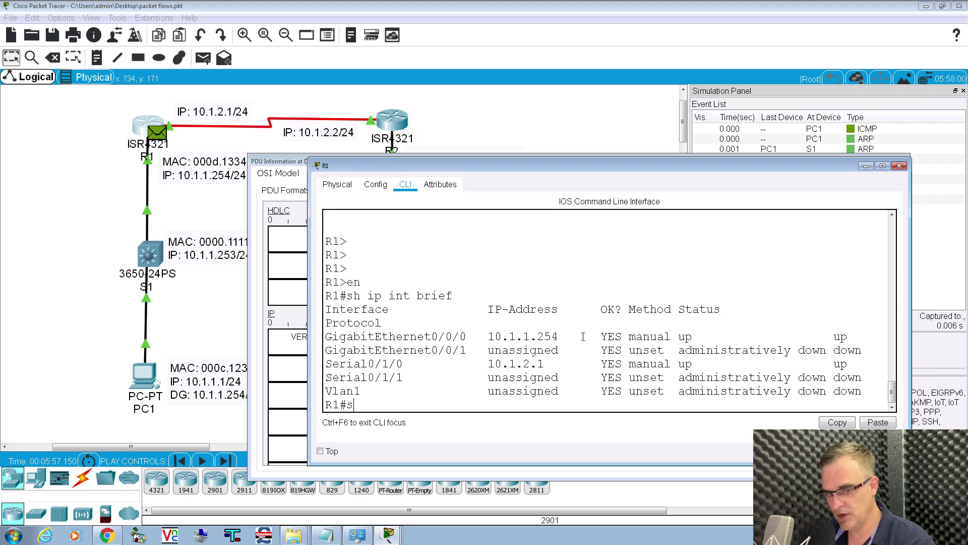
{"action": "type", "text": "h int s0/1"}
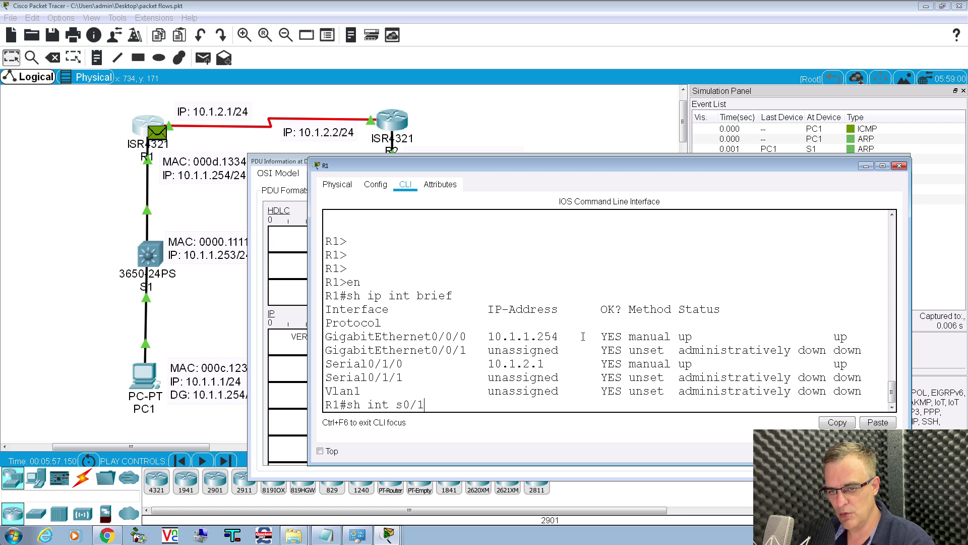
{"action": "type", "text": "/0"}
{"action": "key", "text": "Return"}
{"action": "scroll", "coordinate": [619, 336], "scroll_direction": "up", "scroll_amount": 4}
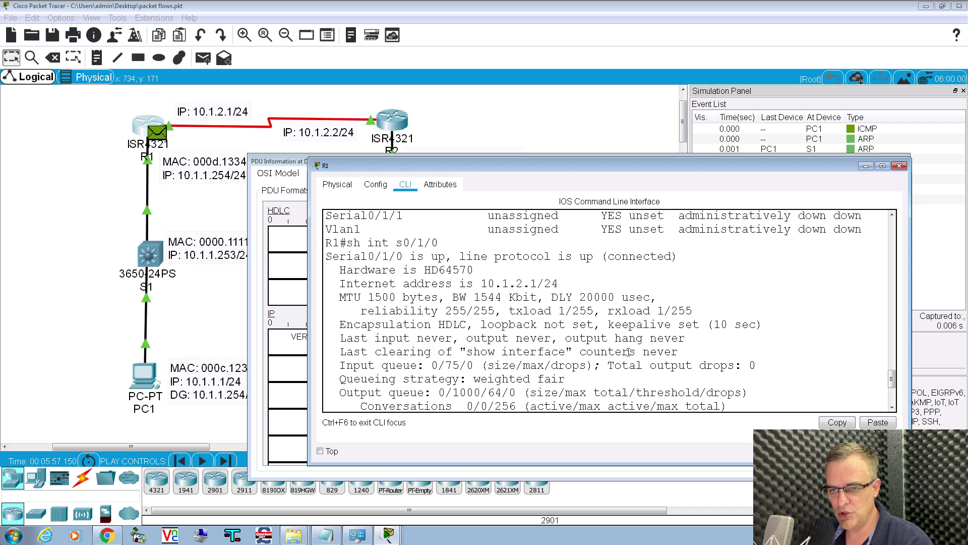
{"action": "left_click_drag", "start_coordinate": [341, 324], "coordinate": [475, 324]}
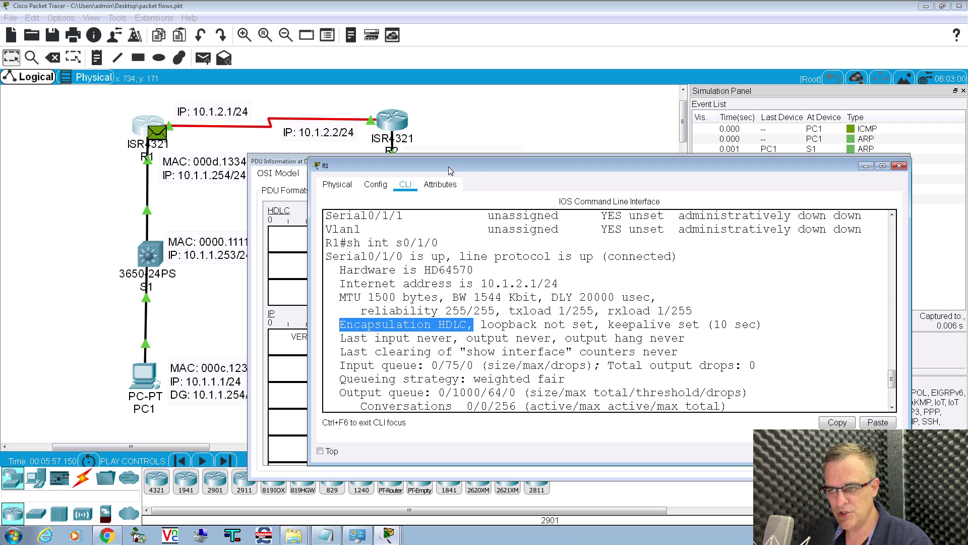
- Review R1's outbound HDLC frame: flag 0x7E, source IP 10.1.1.1, destination IP 10.1.3.1
{"action": "left_click", "coordinate": [865, 170]}
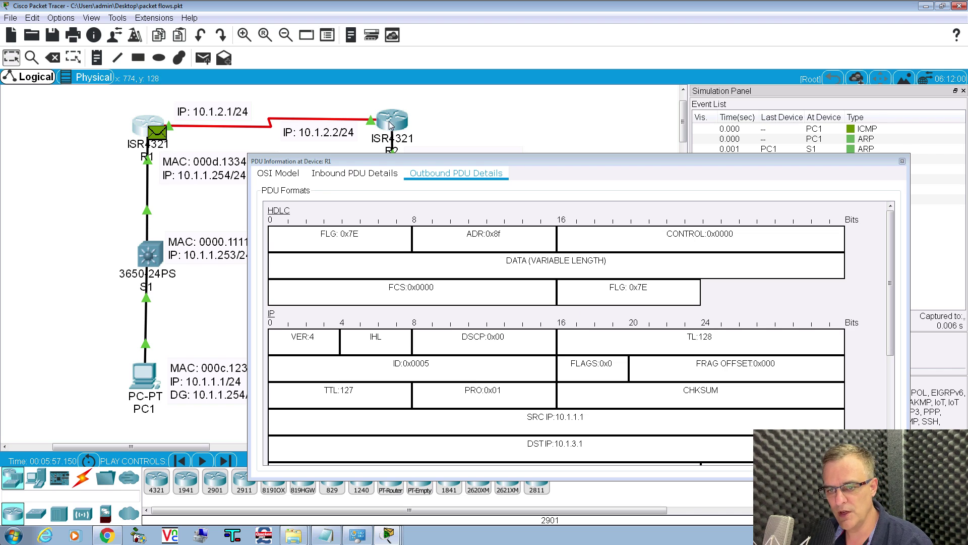
{"action": "mouse_move", "coordinate": [390, 125]}
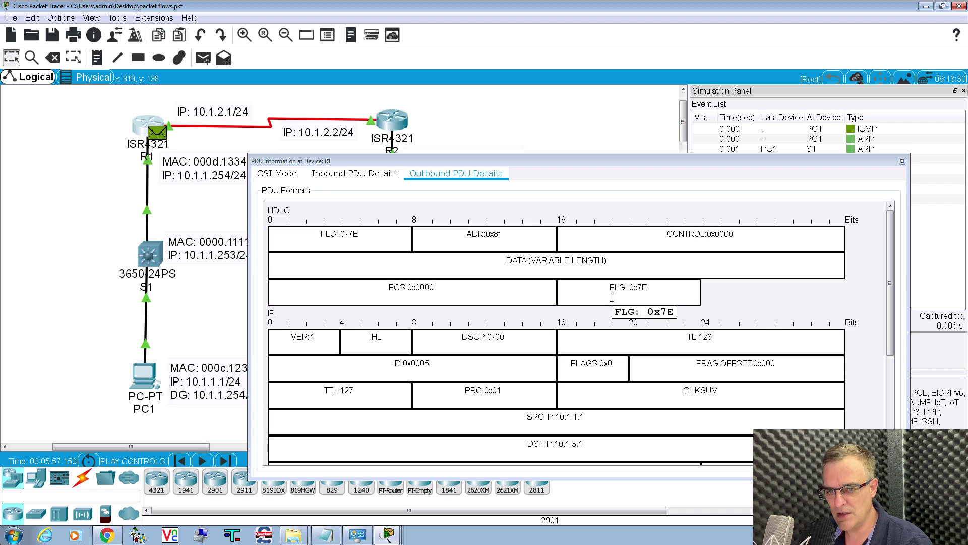
{"action": "scroll", "coordinate": [611, 298], "scroll_direction": "down", "scroll_amount": 1}
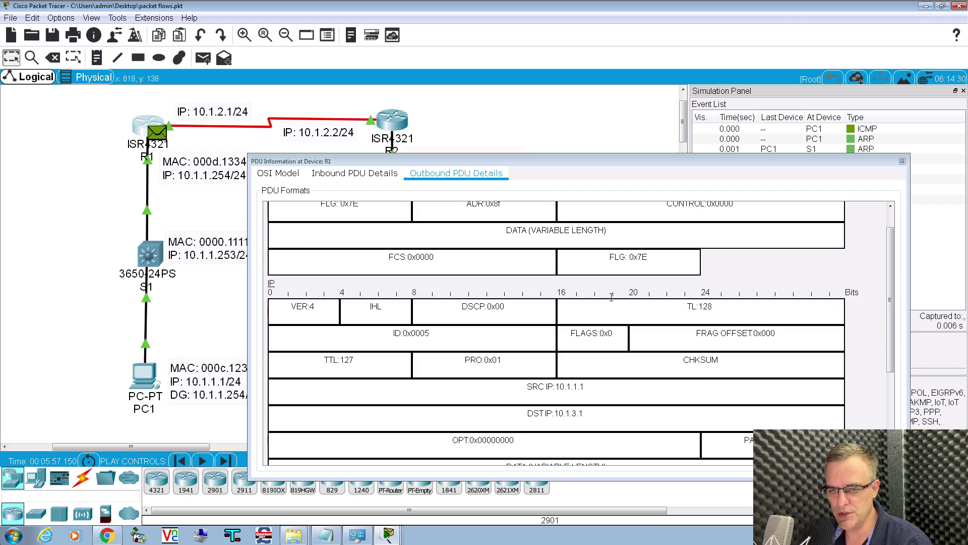
{"action": "scroll", "coordinate": [611, 301], "scroll_direction": "up", "scroll_amount": 1}
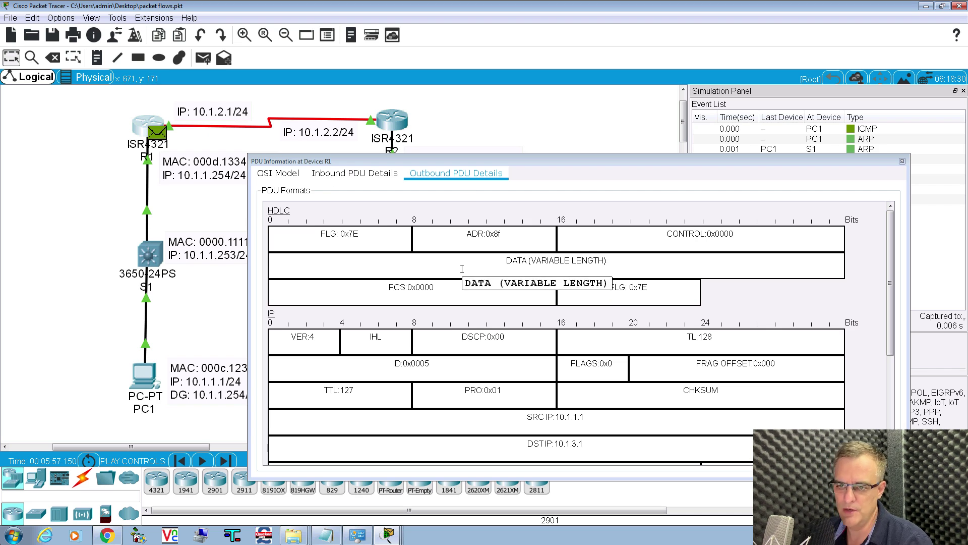
{"action": "mouse_move", "coordinate": [171, 153]}
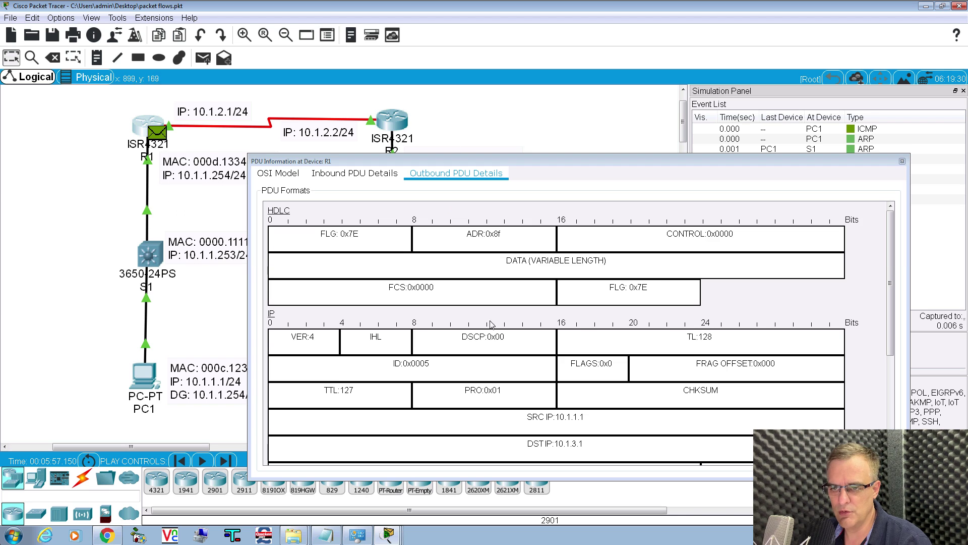
{"action": "left_click_drag", "start_coordinate": [306, 233], "coordinate": [566, 269]}
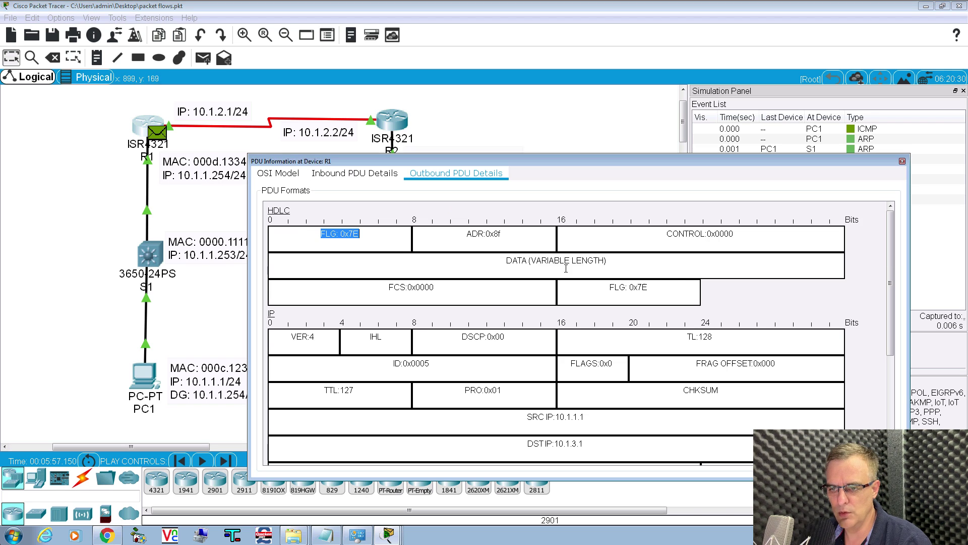
{"action": "left_click", "coordinate": [684, 287]}
{"action": "scroll", "coordinate": [681, 287], "scroll_direction": "down", "scroll_amount": 6}
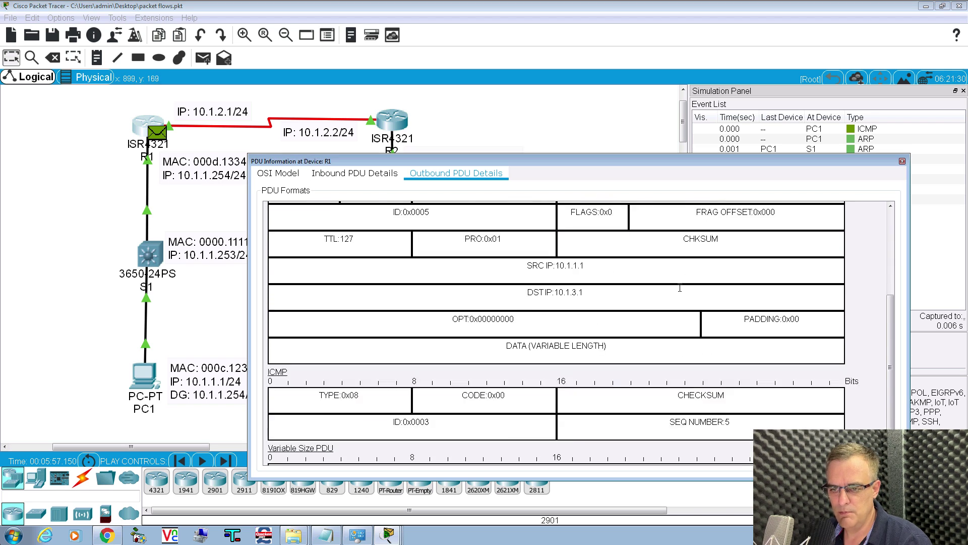
{"action": "left_click_drag", "start_coordinate": [492, 232], "coordinate": [592, 239]}
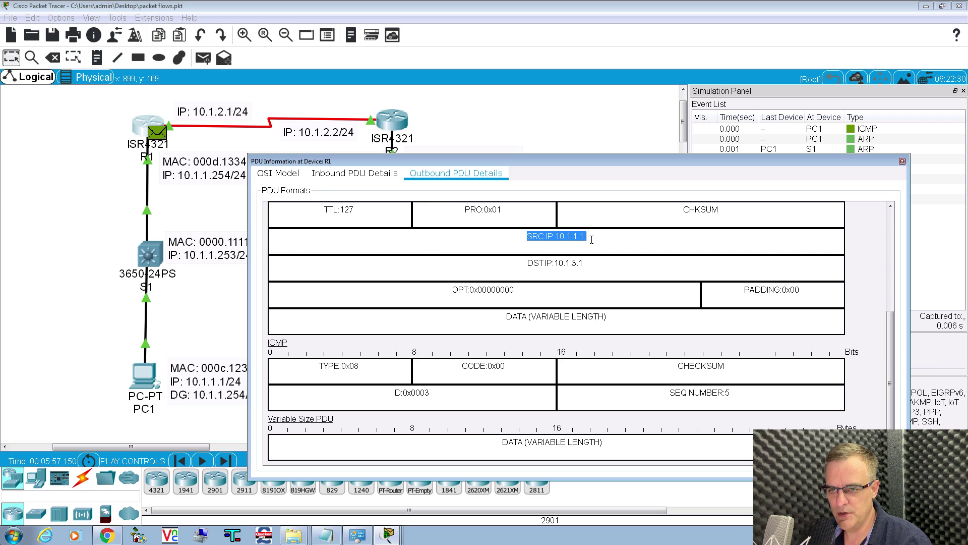
{"action": "left_click_drag", "start_coordinate": [519, 262], "coordinate": [613, 269]}
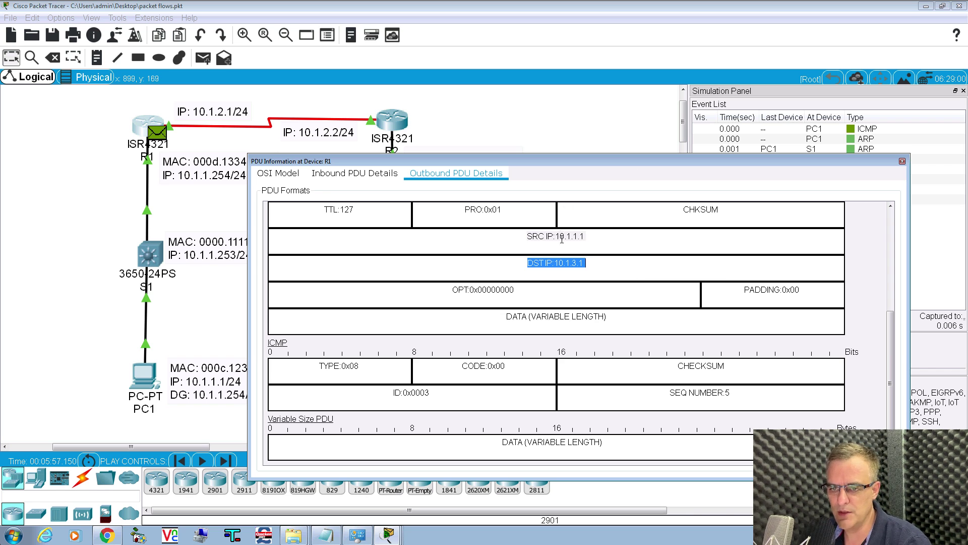
{"action": "scroll", "coordinate": [457, 227], "scroll_direction": "up", "scroll_amount": 5}
- Compare inbound Ethernet MACs (destination 000D.1334.5678, source 000C.1234.5678), then return to outbound details
{"action": "left_click", "coordinate": [364, 178]}
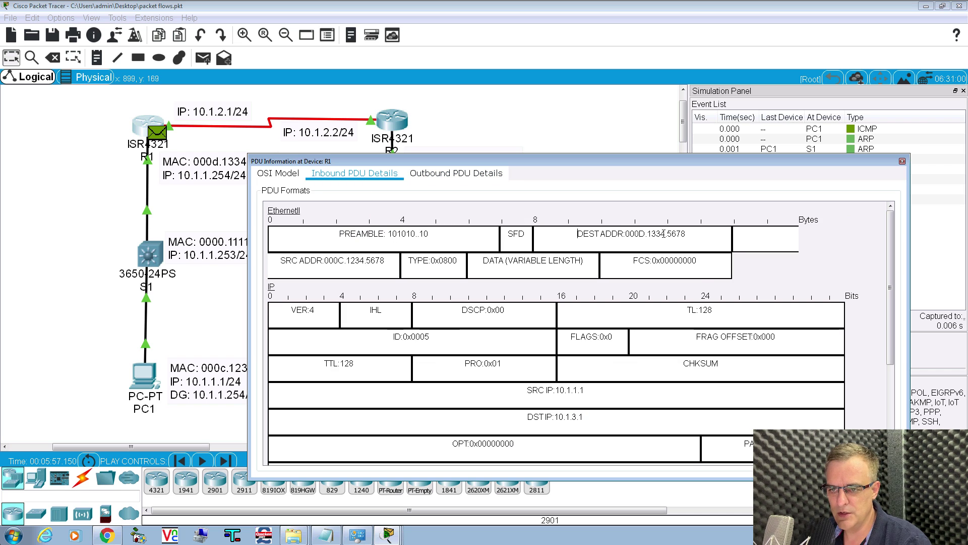
{"action": "triple_click", "coordinate": [560, 233]}
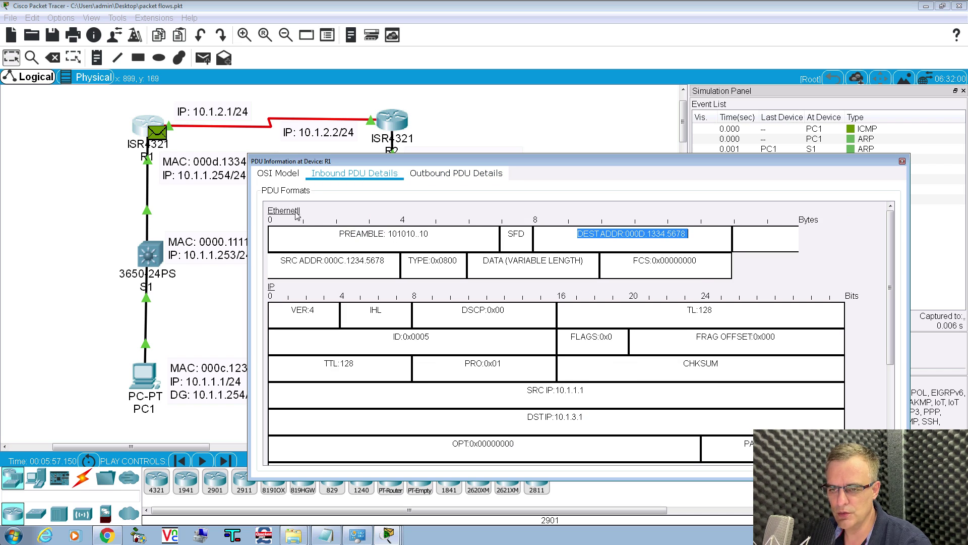
{"action": "triple_click", "coordinate": [397, 265]}
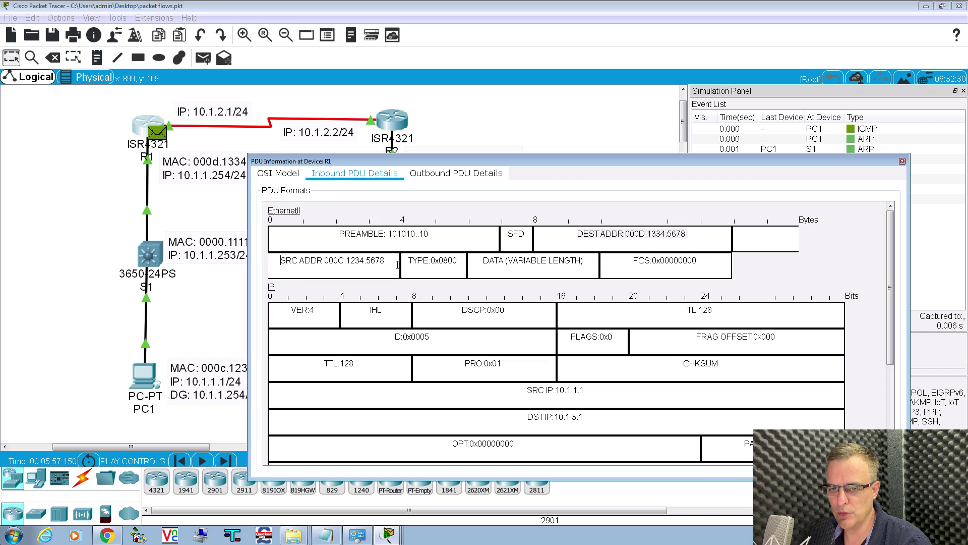
{"action": "triple_click", "coordinate": [601, 236]}
{"action": "left_click", "coordinate": [440, 177]}
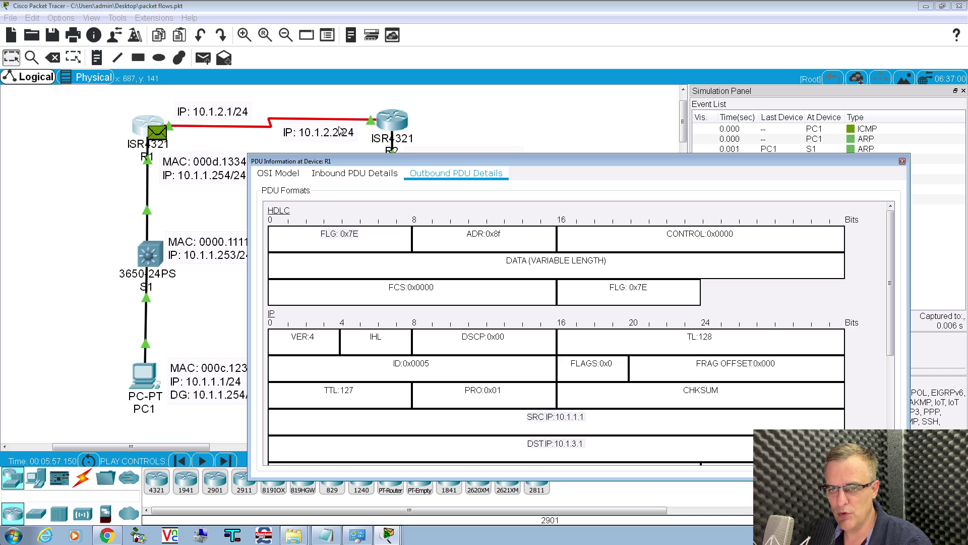
- Close R1's details, step the ping to R2, and view its inbound HDLC and outbound Ethernet frames
{"action": "left_click", "coordinate": [902, 162]}
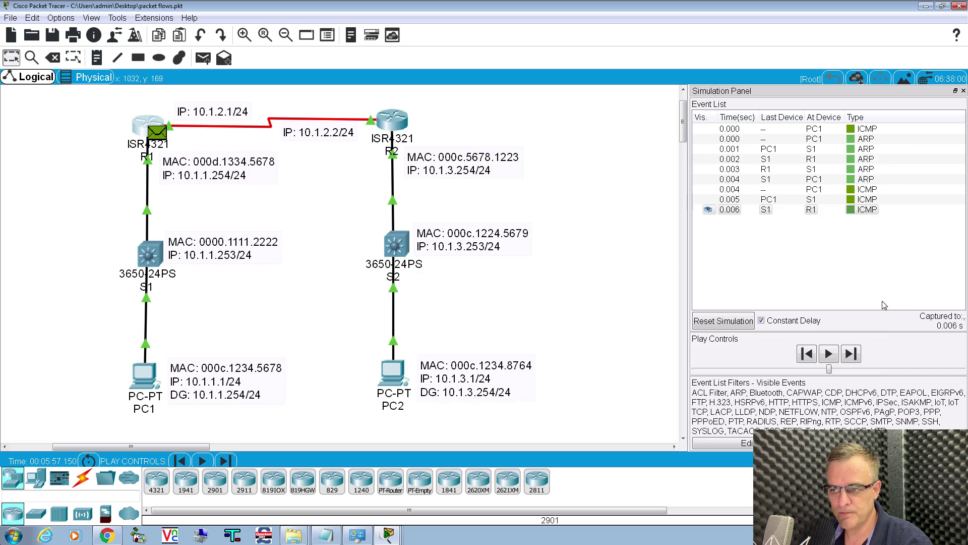
{"action": "left_click", "coordinate": [852, 354]}
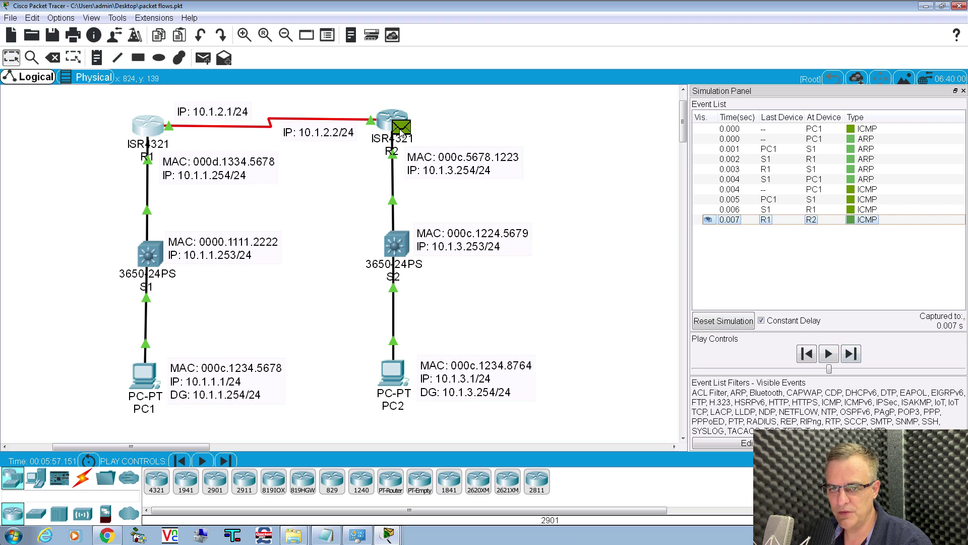
{"action": "left_click", "coordinate": [402, 127]}
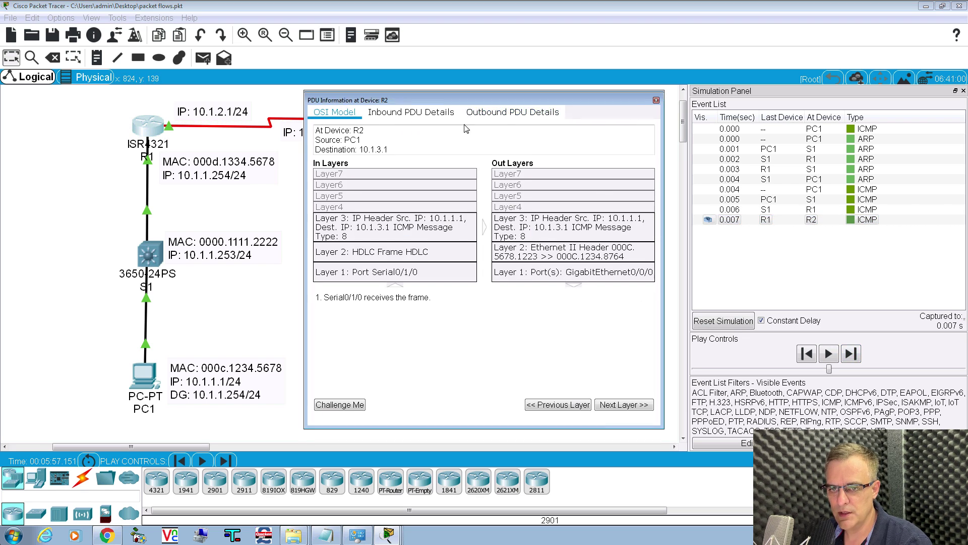
{"action": "left_click_drag", "start_coordinate": [465, 97], "coordinate": [456, 157]}
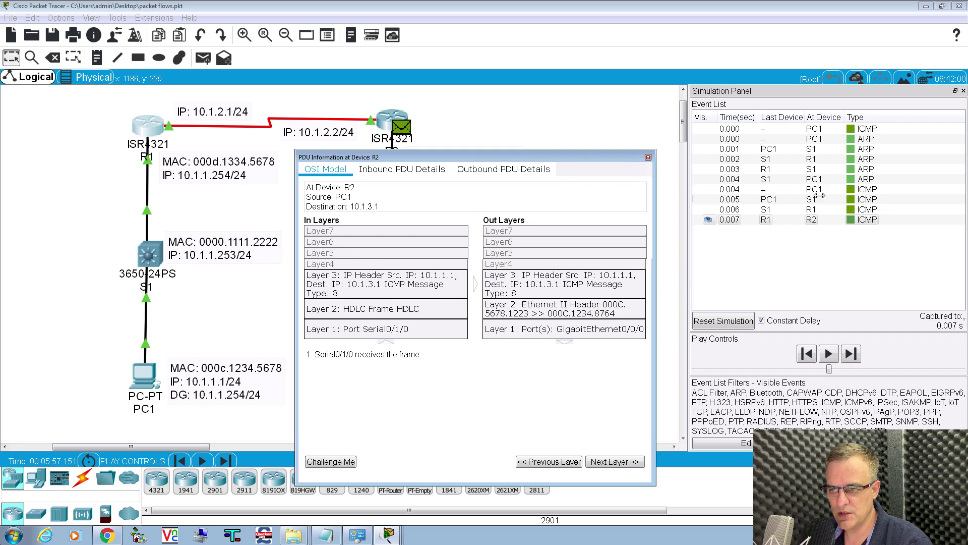
{"action": "left_click_drag", "start_coordinate": [655, 194], "coordinate": [917, 194]}
{"action": "left_click_drag", "start_coordinate": [623, 155], "coordinate": [576, 181]}
{"action": "left_click", "coordinate": [350, 199]}
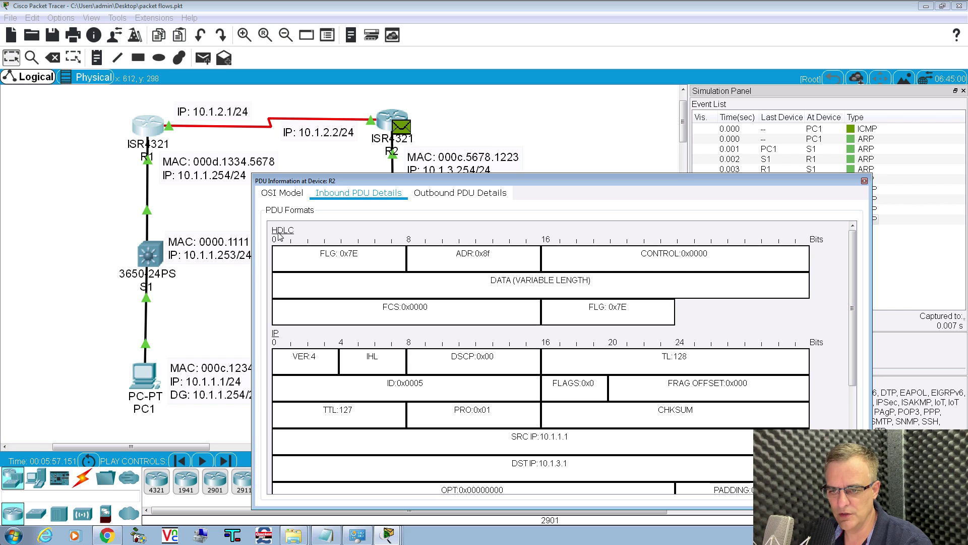
{"action": "left_click", "coordinate": [428, 197]}
{"action": "left_click_drag", "start_coordinate": [440, 177], "coordinate": [437, 255]}
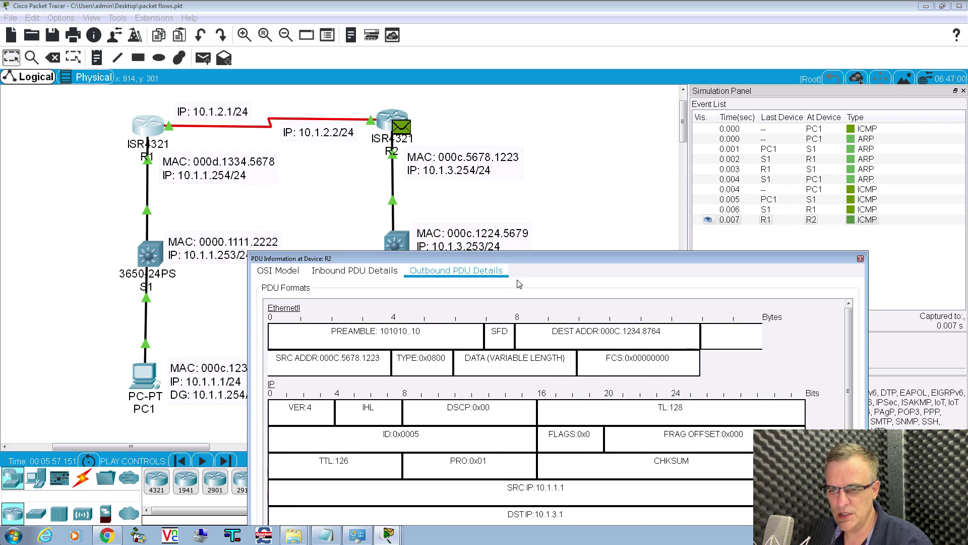
- Highlight source MAC 000C.5678.1223 and destination 000C.1234.8764, check the ICMP header, then close
{"action": "double_click", "coordinate": [284, 358]}
{"action": "left_click_drag", "start_coordinate": [399, 357], "coordinate": [429, 358]}
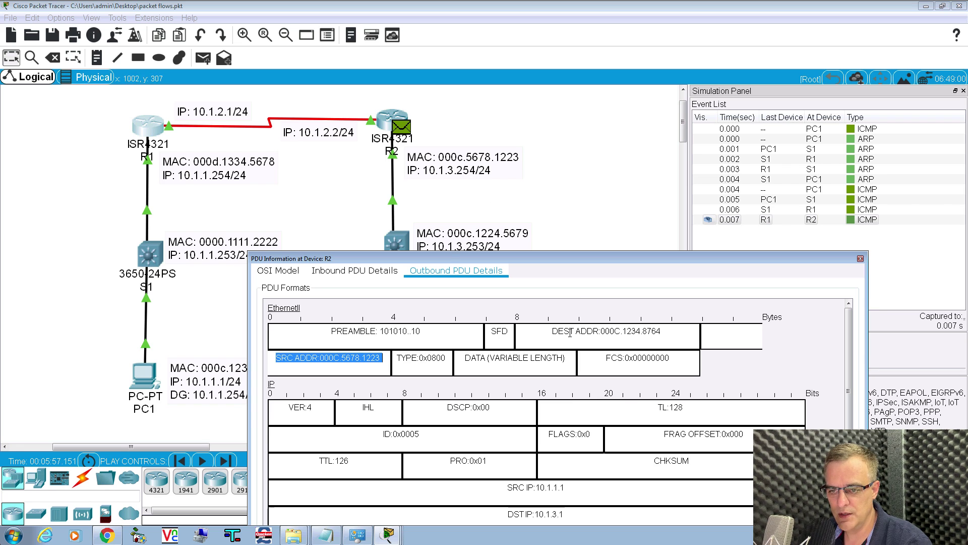
{"action": "left_click_drag", "start_coordinate": [554, 331], "coordinate": [714, 336]}
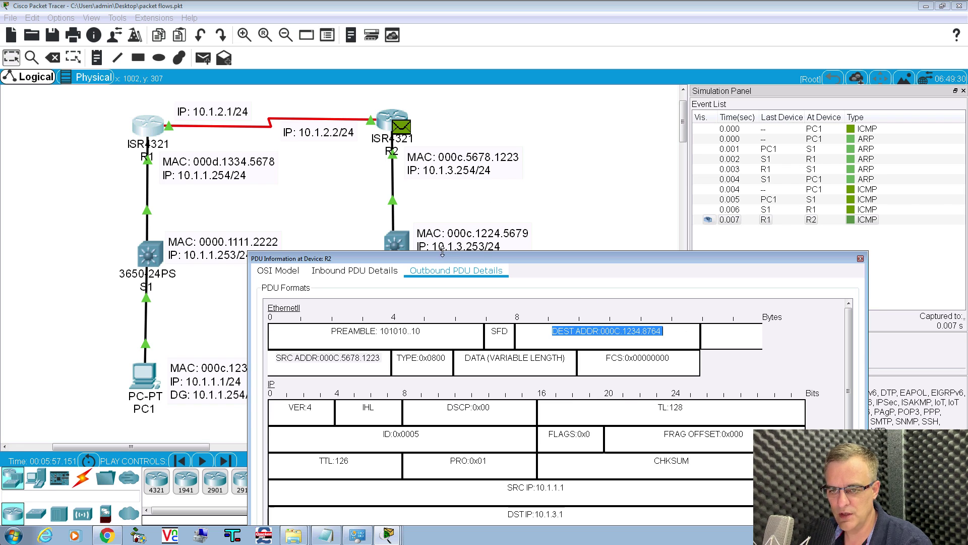
{"action": "left_click_drag", "start_coordinate": [434, 258], "coordinate": [645, 237]}
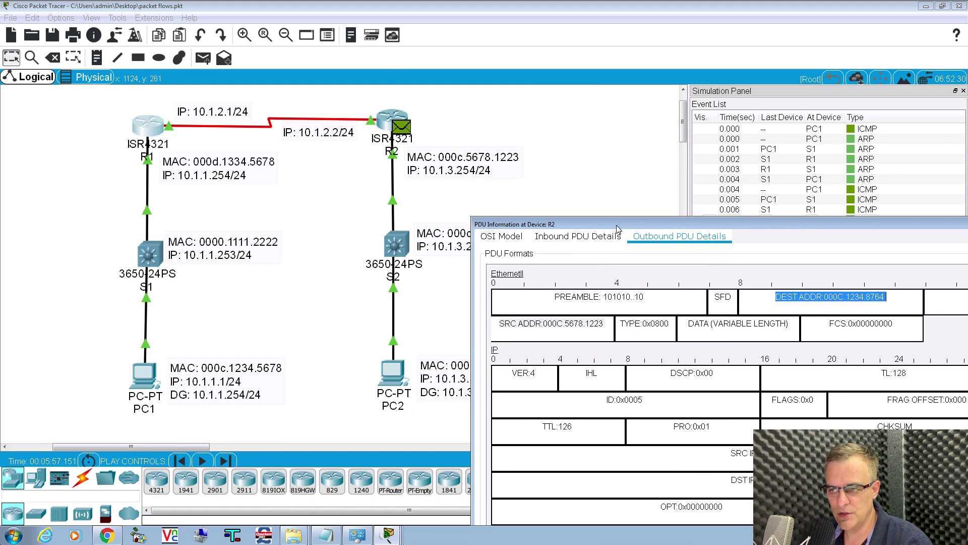
{"action": "left_click_drag", "start_coordinate": [618, 230], "coordinate": [556, 144]}
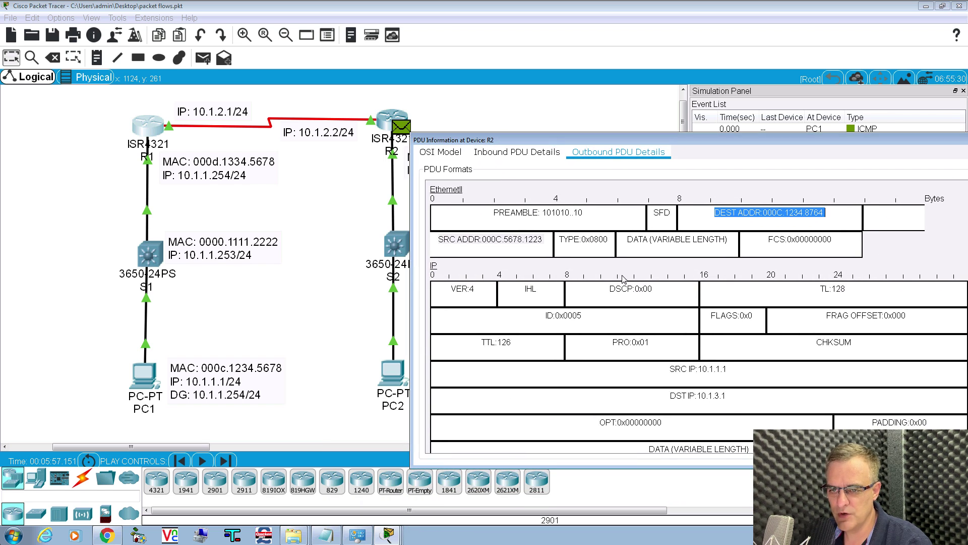
{"action": "left_click_drag", "start_coordinate": [534, 146], "coordinate": [669, 137]}
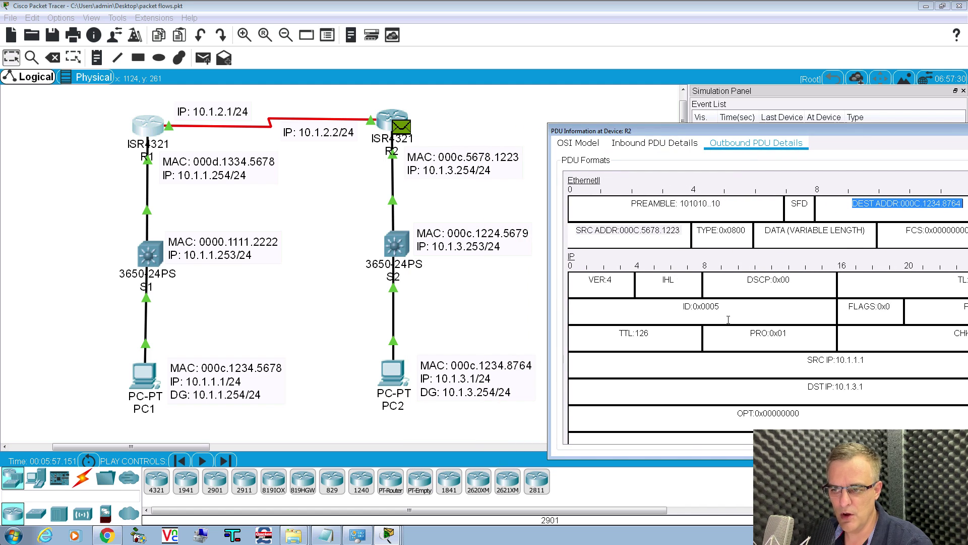
{"action": "scroll", "coordinate": [738, 328], "scroll_direction": "down", "scroll_amount": 6}
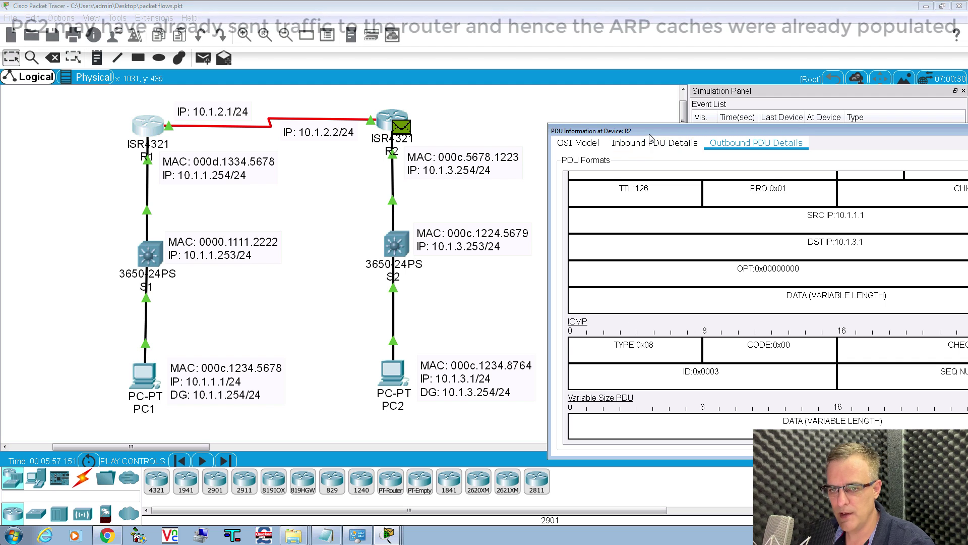
{"action": "left_click_drag", "start_coordinate": [645, 133], "coordinate": [264, 165]}
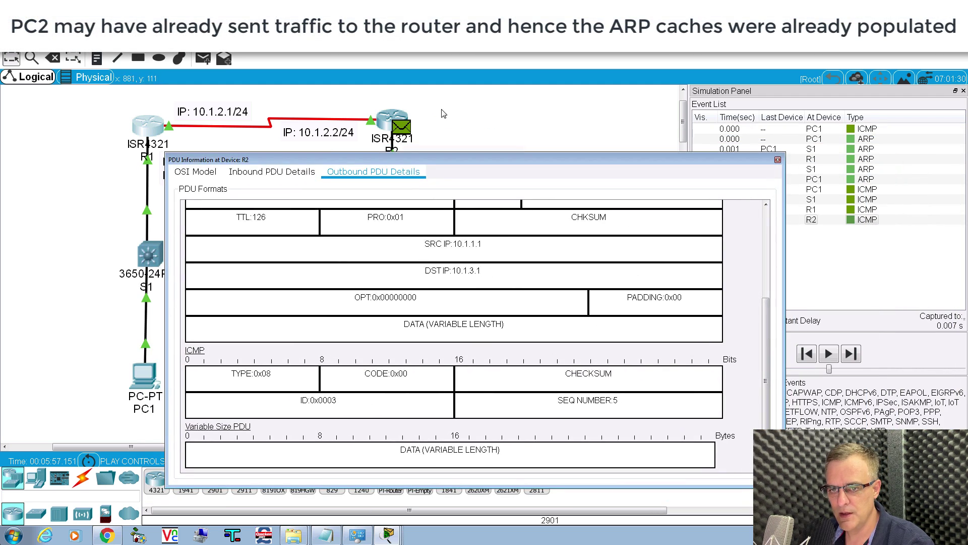
{"action": "left_click", "coordinate": [778, 159]}
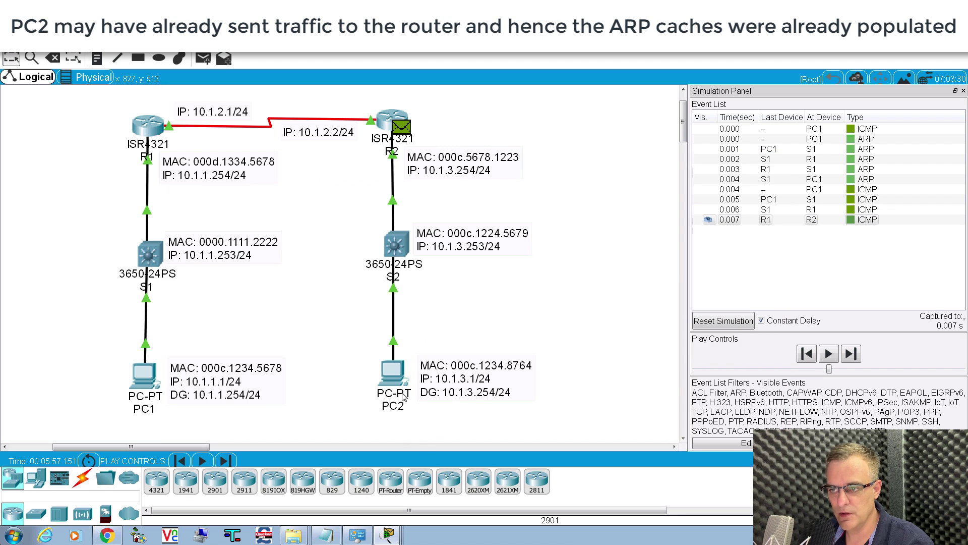
- Reopen R2's outbound PDU details and highlight its destination and source MAC addresses
{"action": "mouse_move", "coordinate": [403, 397]}
{"action": "left_click", "coordinate": [401, 126]}
{"action": "left_click_drag", "start_coordinate": [564, 98], "coordinate": [344, 192]}
{"action": "left_click", "coordinate": [241, 206]}
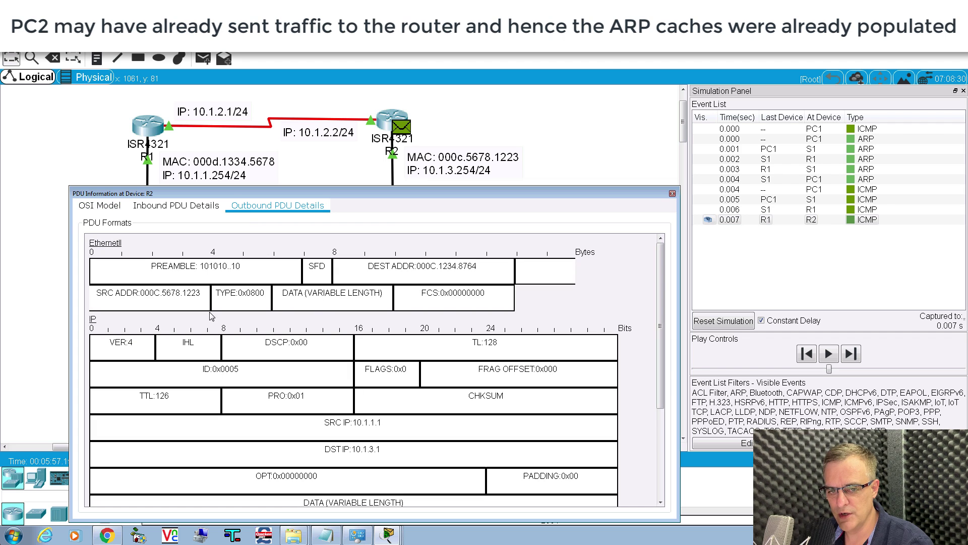
{"action": "left_click_drag", "start_coordinate": [366, 265], "coordinate": [602, 263]}
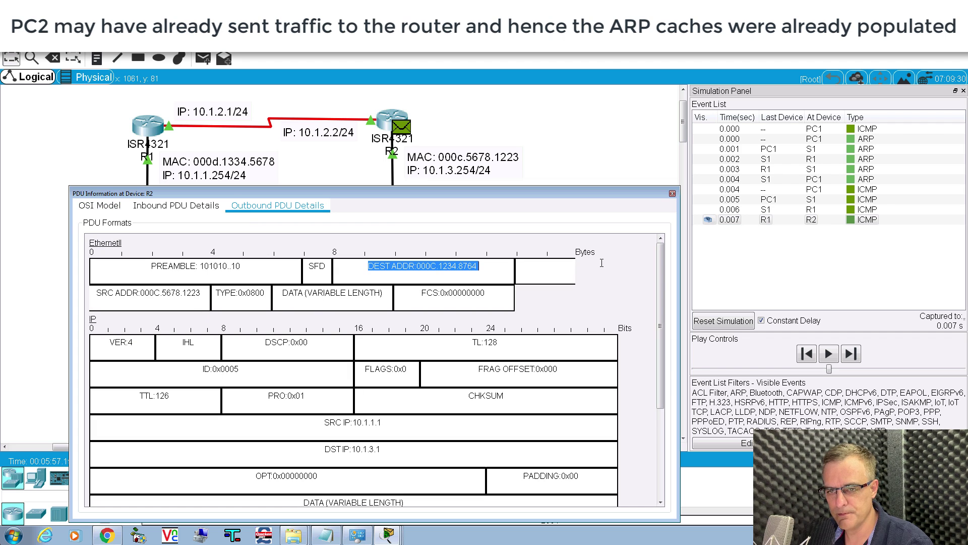
{"action": "left_click_drag", "start_coordinate": [94, 293], "coordinate": [227, 299]}
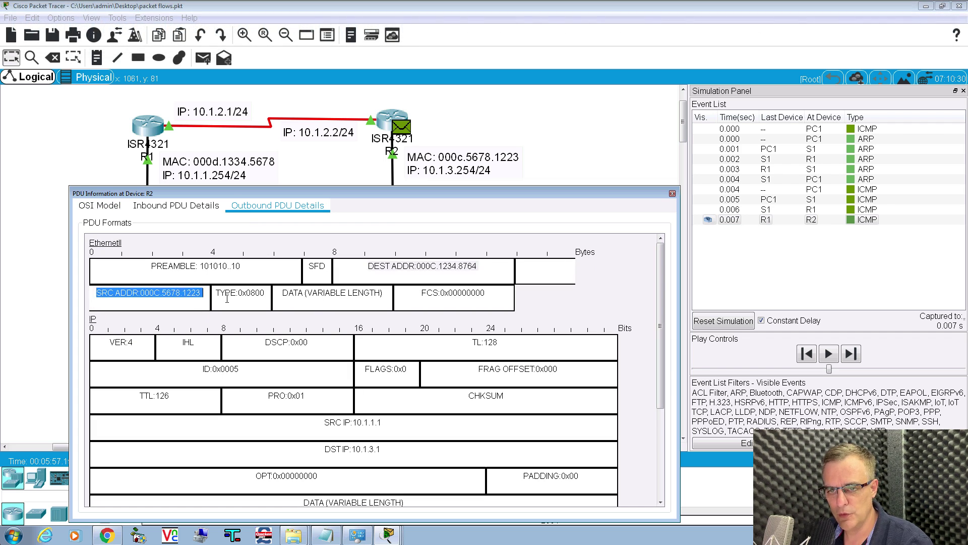
{"action": "left_click_drag", "start_coordinate": [378, 194], "coordinate": [390, 258]}
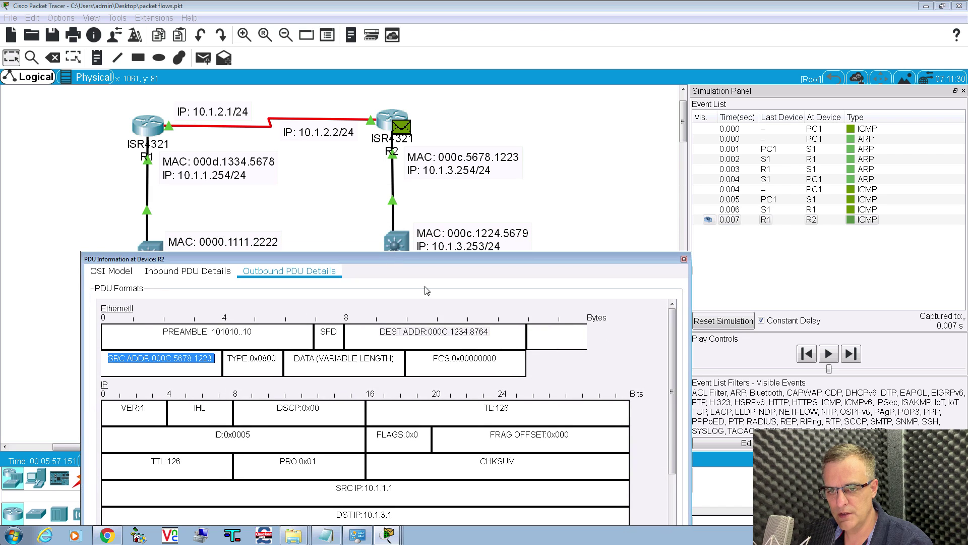
{"action": "left_click_drag", "start_coordinate": [381, 335], "coordinate": [488, 334]}
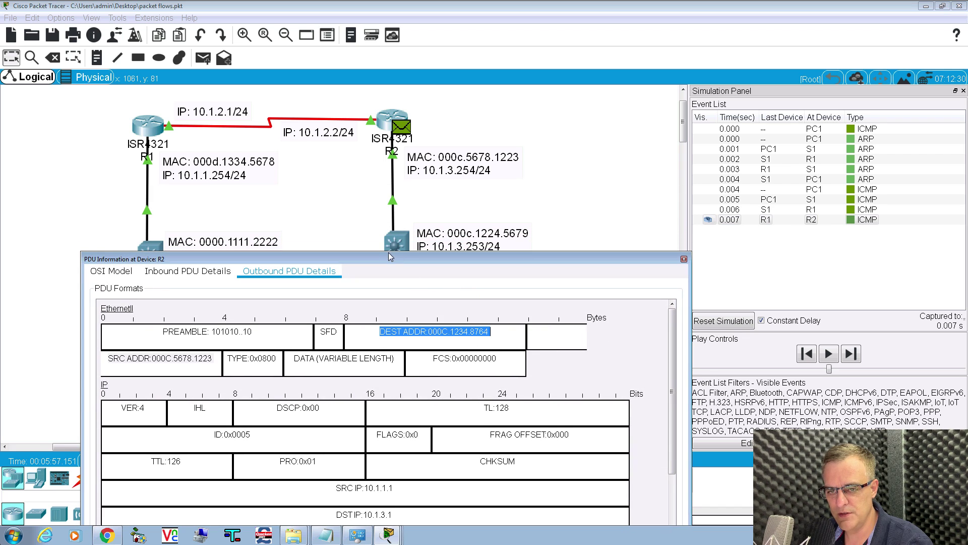
- Move the details aside and forward the ping from R2 to S2 (0.008 s)
{"action": "left_click_drag", "start_coordinate": [392, 258], "coordinate": [552, 162]}
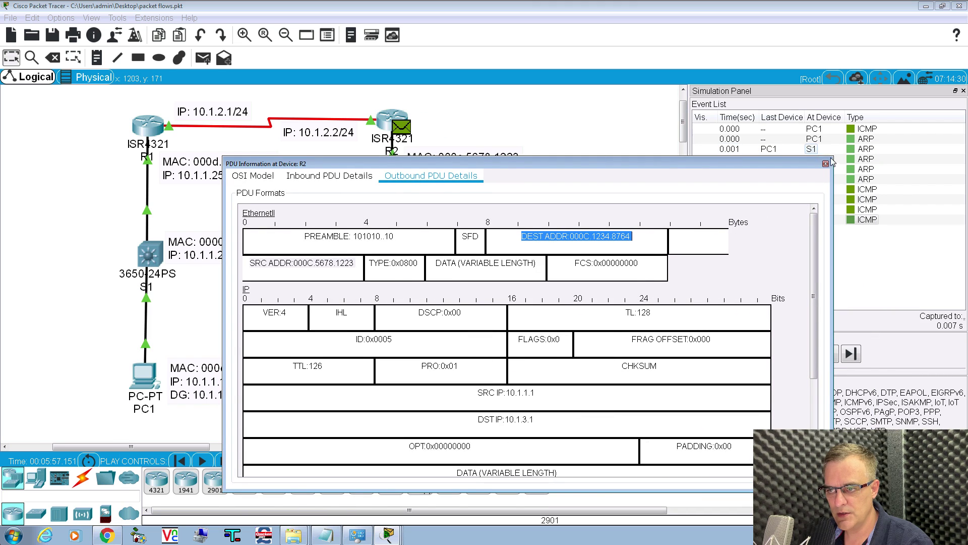
{"action": "left_click", "coordinate": [832, 278]}
{"action": "left_click", "coordinate": [852, 356]}
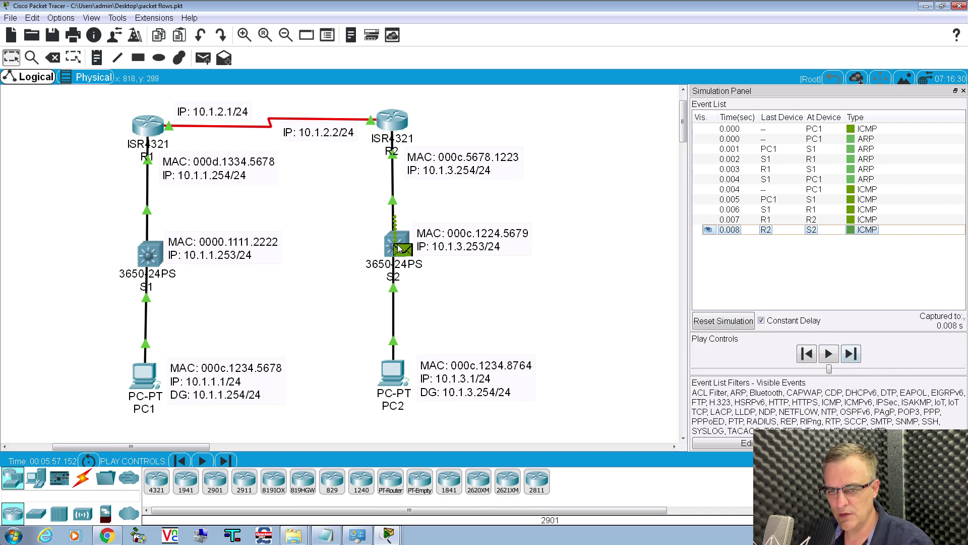
- Open S2's inbound frame and highlight source MAC 000C.5678.1223 and destination 000C.1234.8764
{"action": "left_click", "coordinate": [401, 250]}
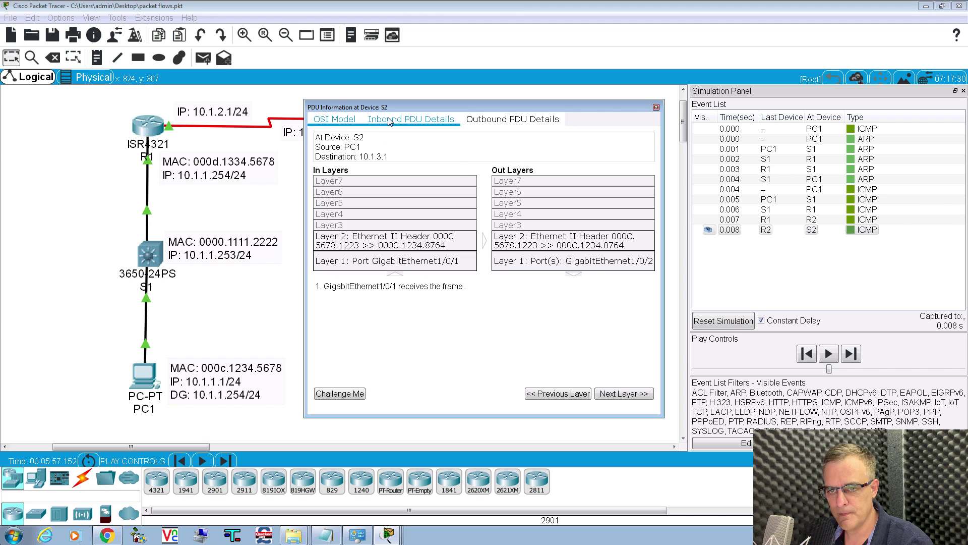
{"action": "left_click", "coordinate": [412, 119]}
{"action": "left_click_drag", "start_coordinate": [308, 172], "coordinate": [20, 172]}
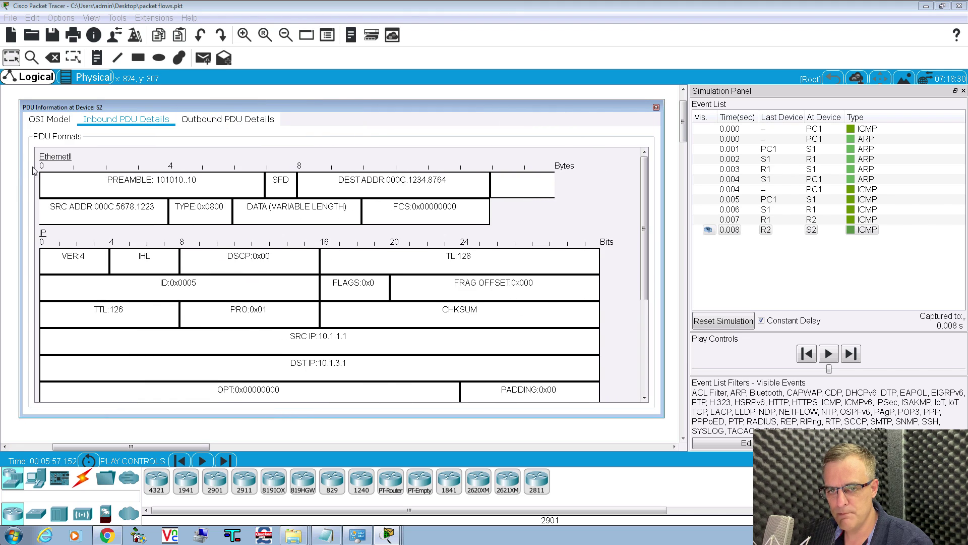
{"action": "left_click_drag", "start_coordinate": [255, 106], "coordinate": [261, 189]}
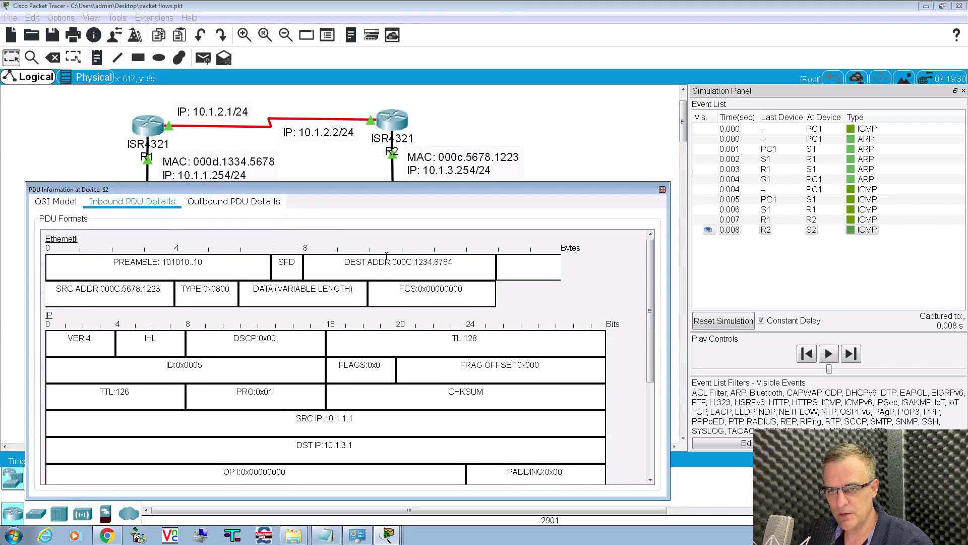
{"action": "left_click_drag", "start_coordinate": [179, 294], "coordinate": [31, 291]}
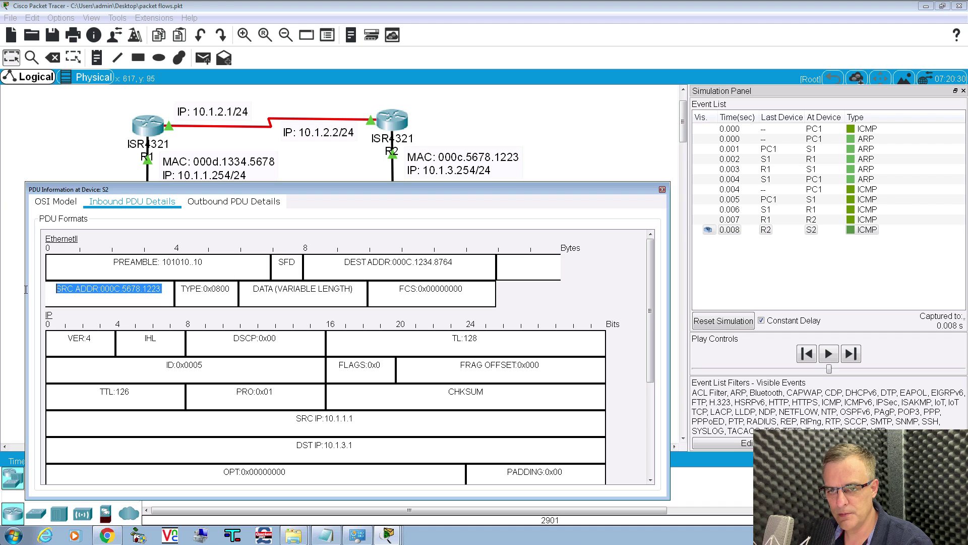
{"action": "left_click_drag", "start_coordinate": [343, 262], "coordinate": [455, 262]}
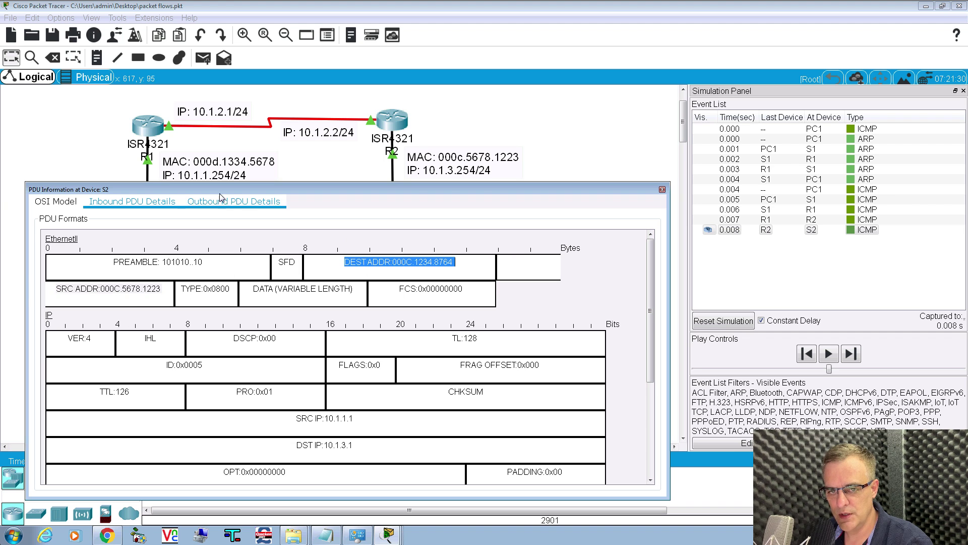
{"action": "left_click_drag", "start_coordinate": [218, 192], "coordinate": [413, 427]}
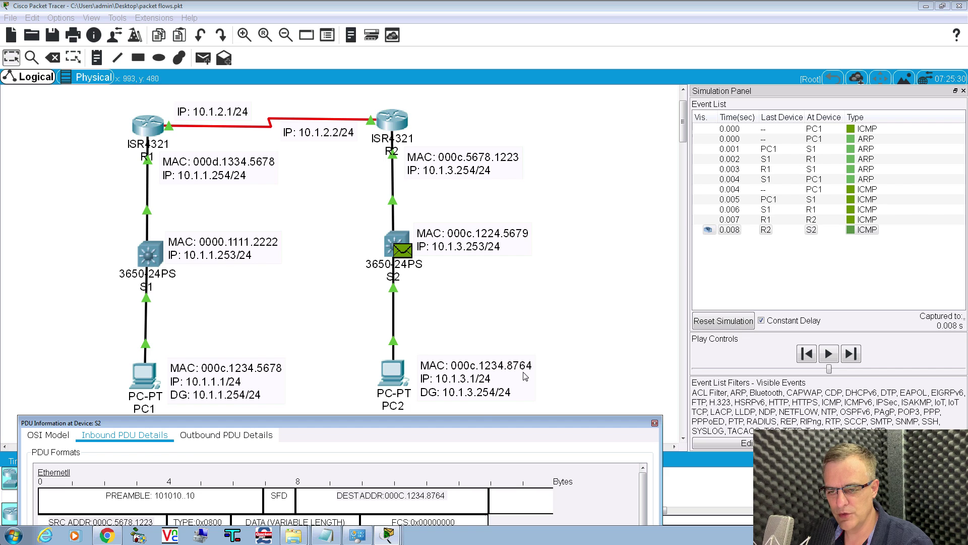
- Highlight destination MAC, source IP 10.1.1.1 and destination IP 10.1.3.1, then view S2's outbound frame
{"action": "left_click_drag", "start_coordinate": [472, 424], "coordinate": [510, 63]}
{"action": "triple_click", "coordinate": [336, 408]}
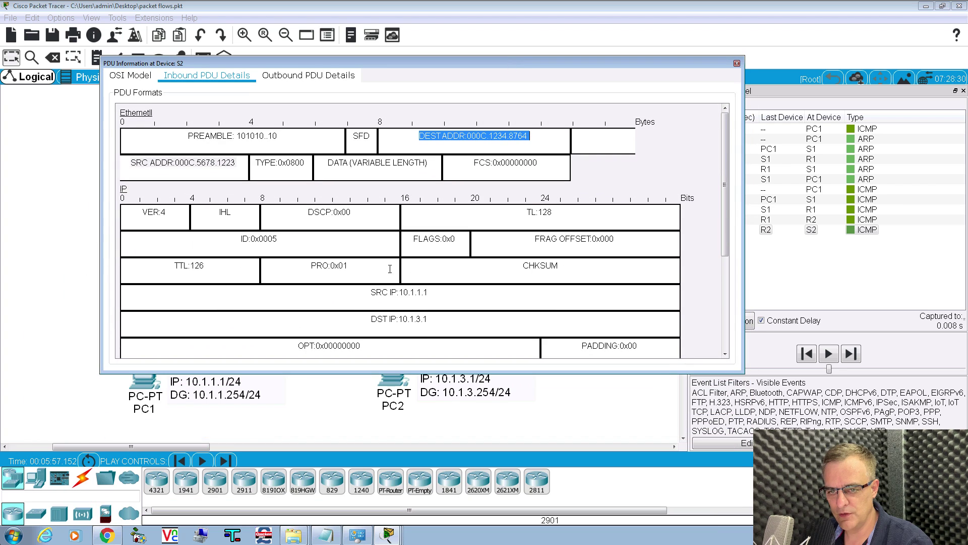
{"action": "triple_click", "coordinate": [454, 297]}
{"action": "triple_click", "coordinate": [365, 317]}
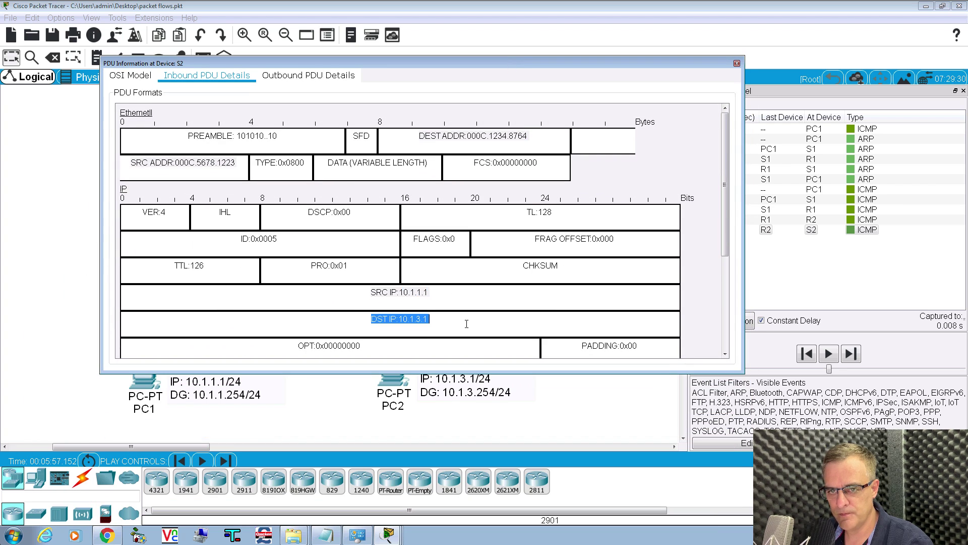
{"action": "left_click", "coordinate": [326, 79]}
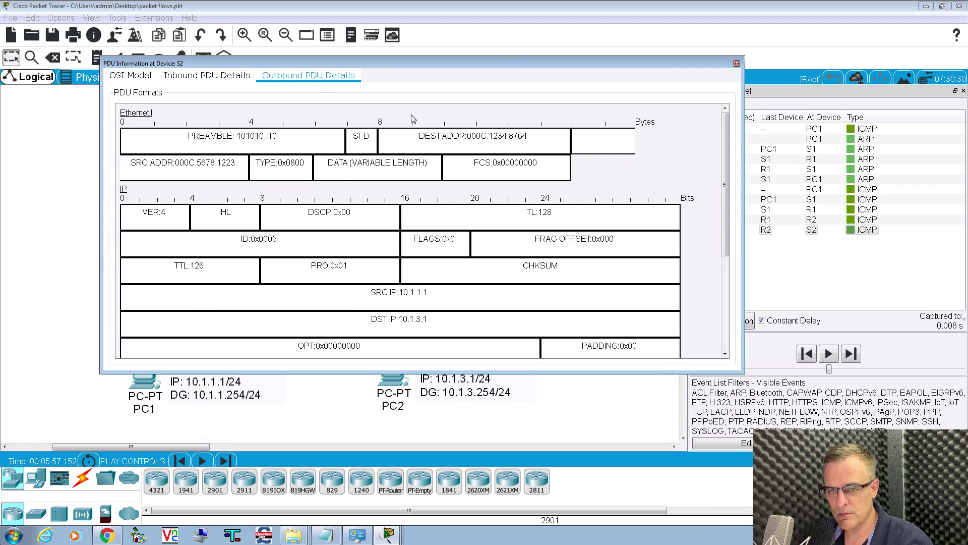
{"action": "left_click_drag", "start_coordinate": [409, 62], "coordinate": [413, 111]}
{"action": "key", "text": "super+Tab"}
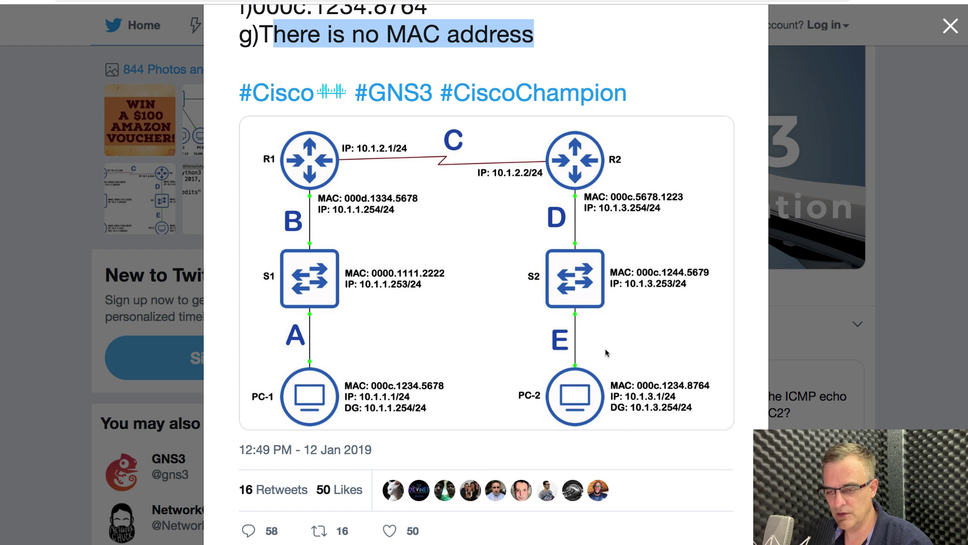
{"action": "key", "text": "super+Tab"}
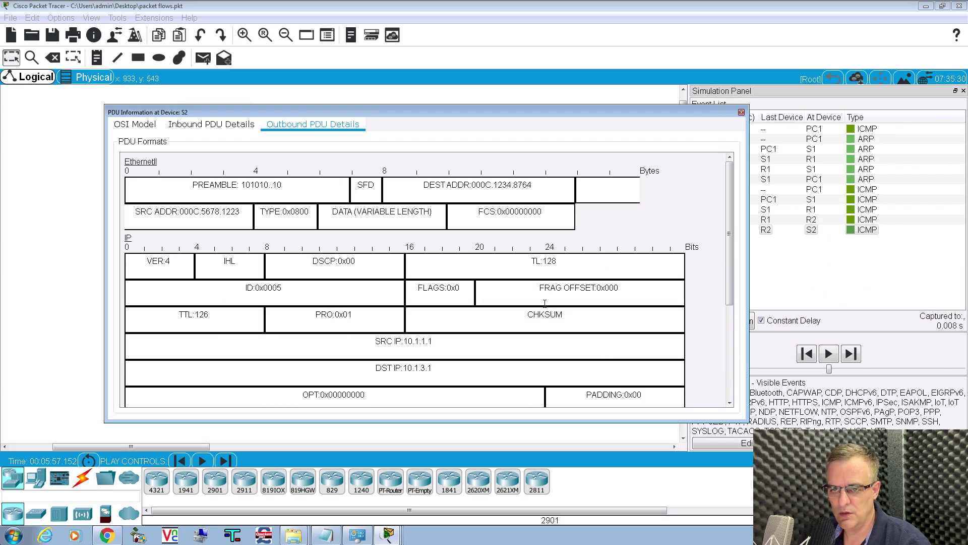
- Close S2's PDU details and forward the ping to PC2, logged at 0.009 s
{"action": "left_click", "coordinate": [741, 112]}
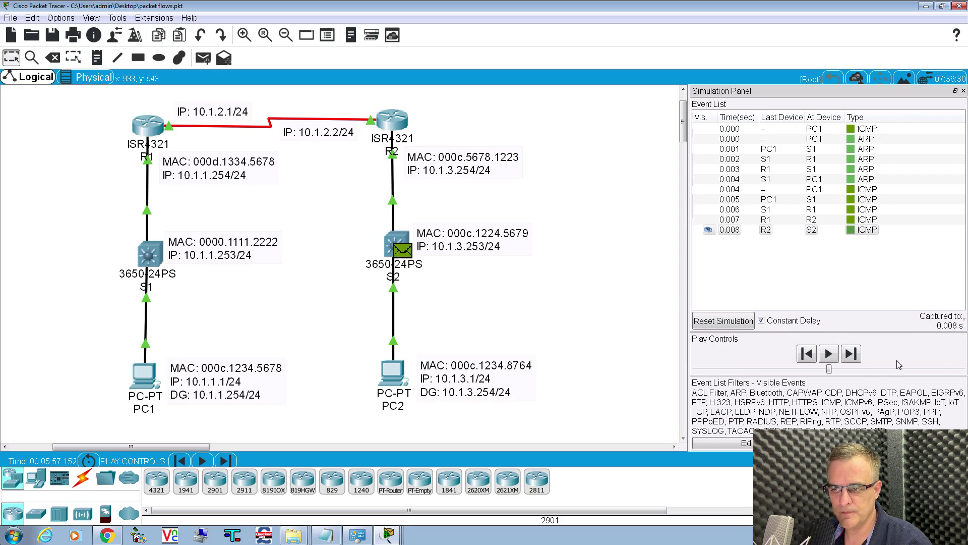
{"action": "left_click", "coordinate": [852, 355]}
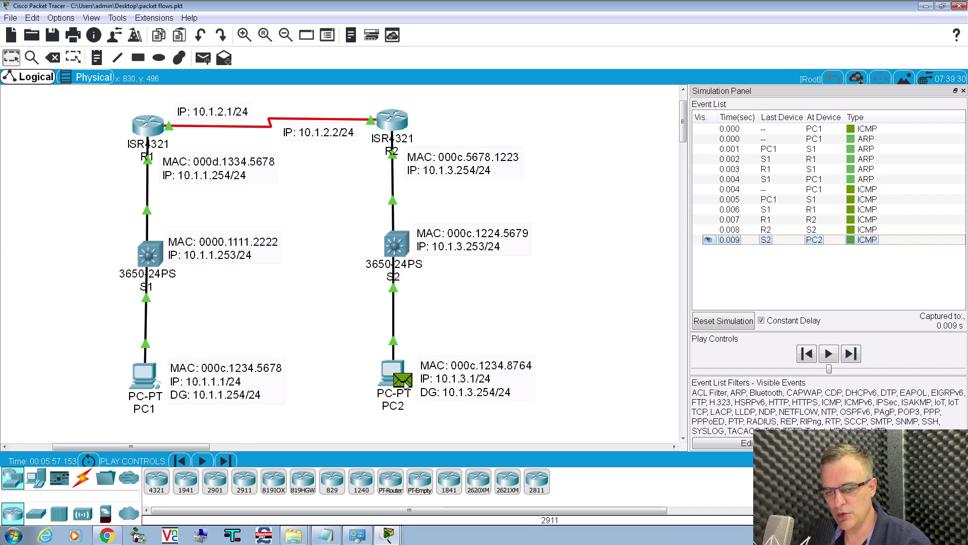
- Open PC2's PDU details: echo request received, ICMP type 0 reply outbound to 10.1.1.1
{"action": "left_click", "coordinate": [406, 385]}
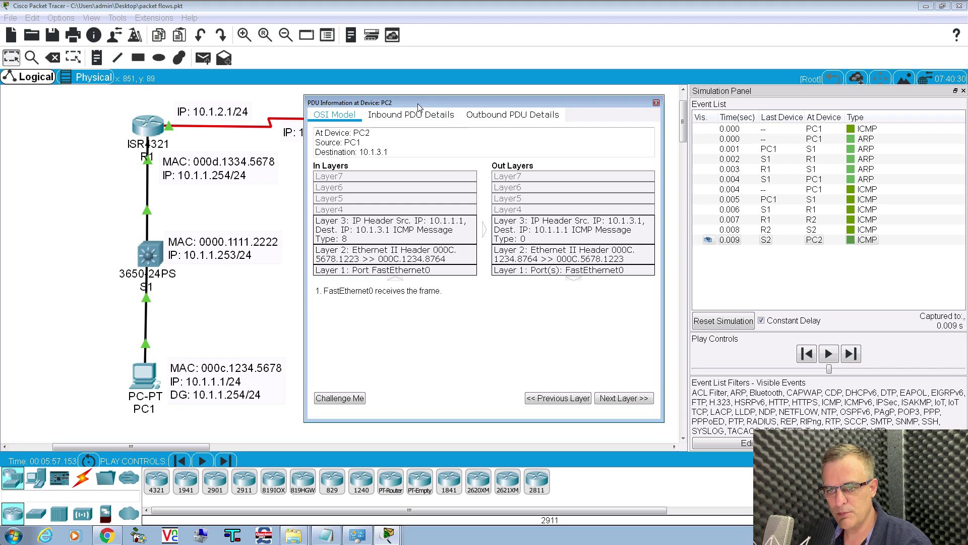
{"action": "left_click_drag", "start_coordinate": [663, 185], "coordinate": [776, 196]}
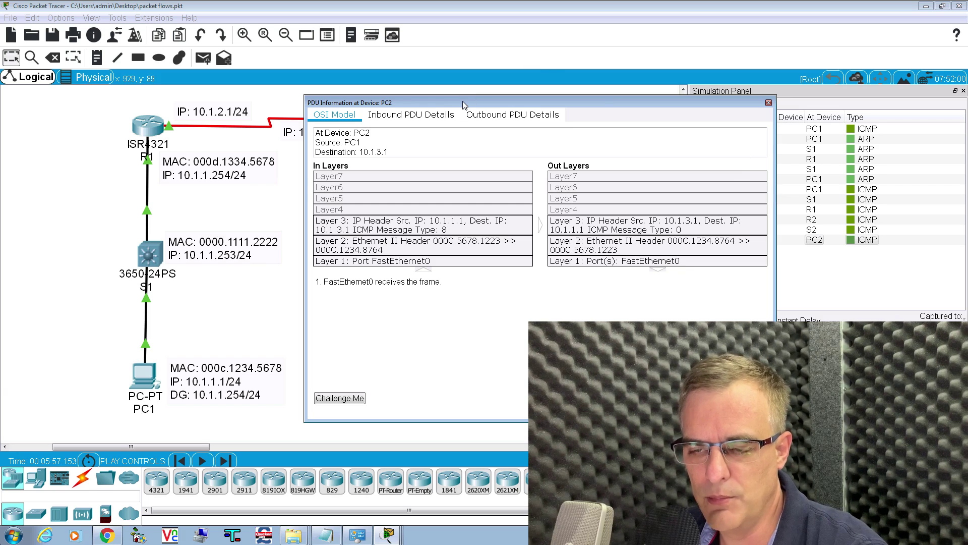
{"action": "left_click_drag", "start_coordinate": [463, 105], "coordinate": [638, 108]}
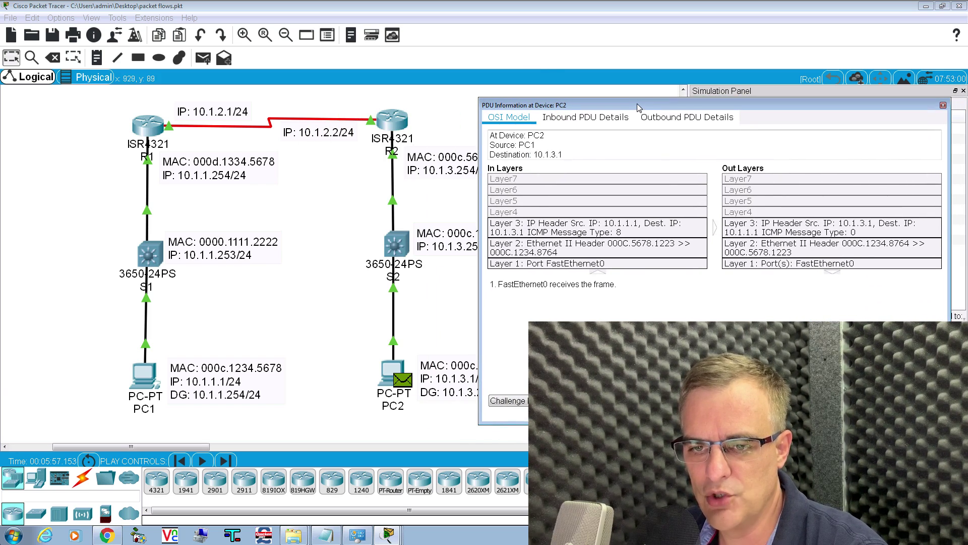